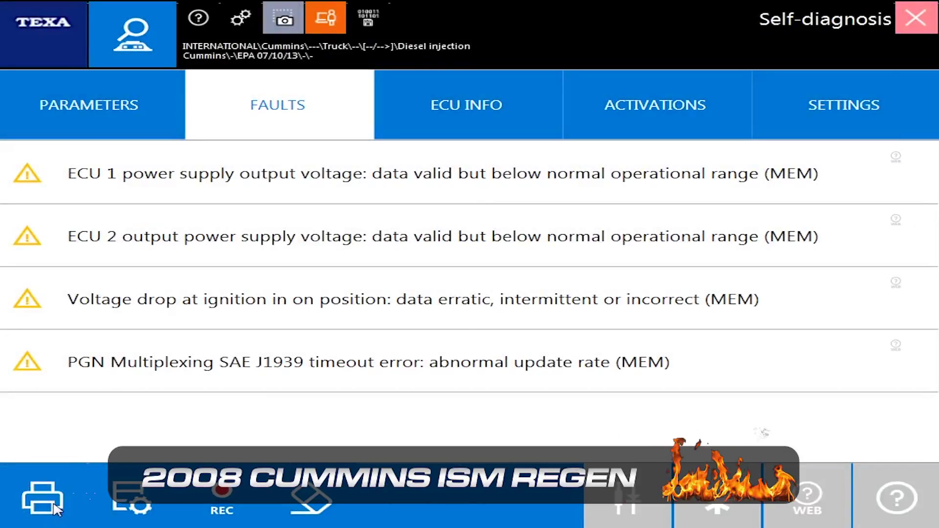
Show the ECU information and locate engine model ISM-CM876, serial 5015875, manufactured 10/09/2008
click(483, 96)
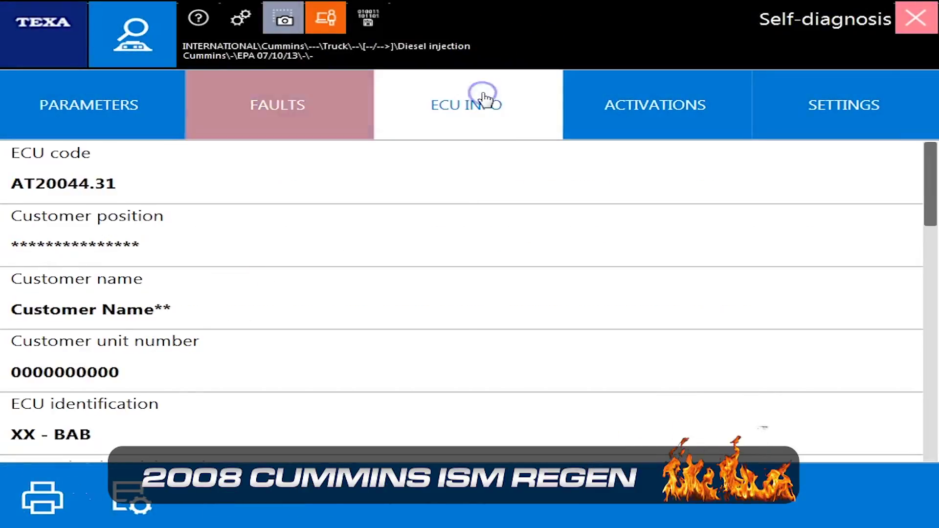
drag(925, 157, 926, 212)
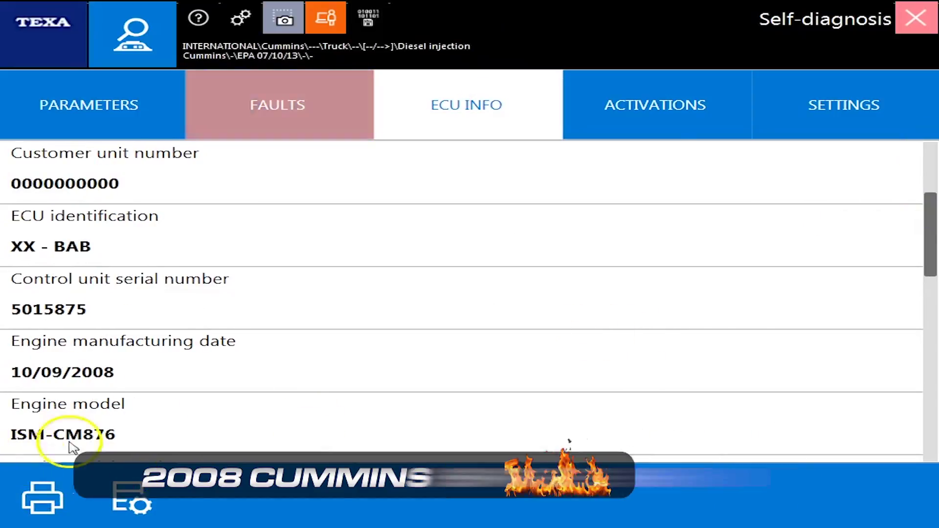
click(152, 424)
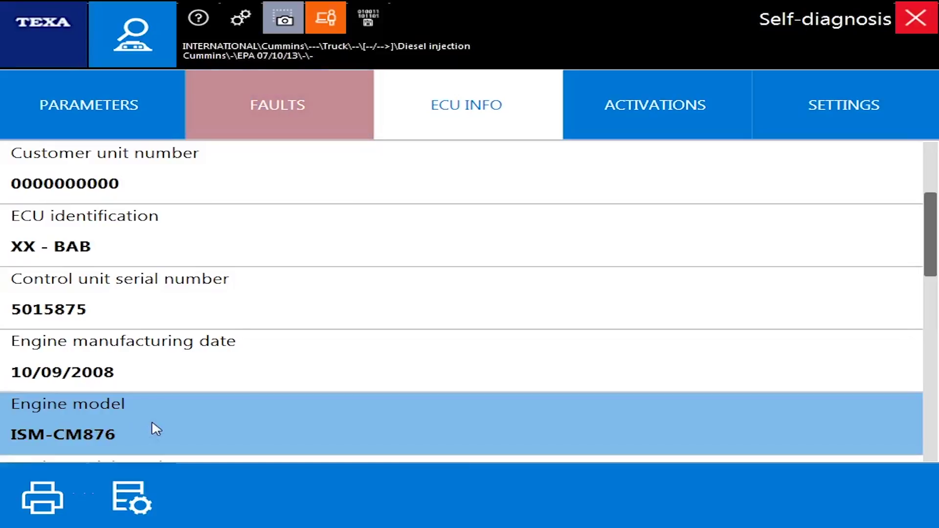
click(99, 111)
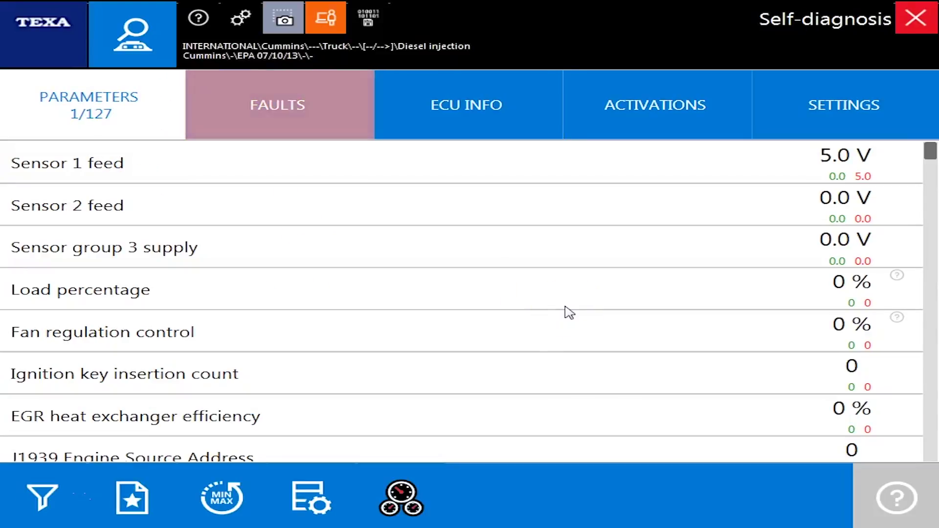
Refresh the live parameters and page through source addresses, pressures, temperatures and sensor voltages
click(49, 91)
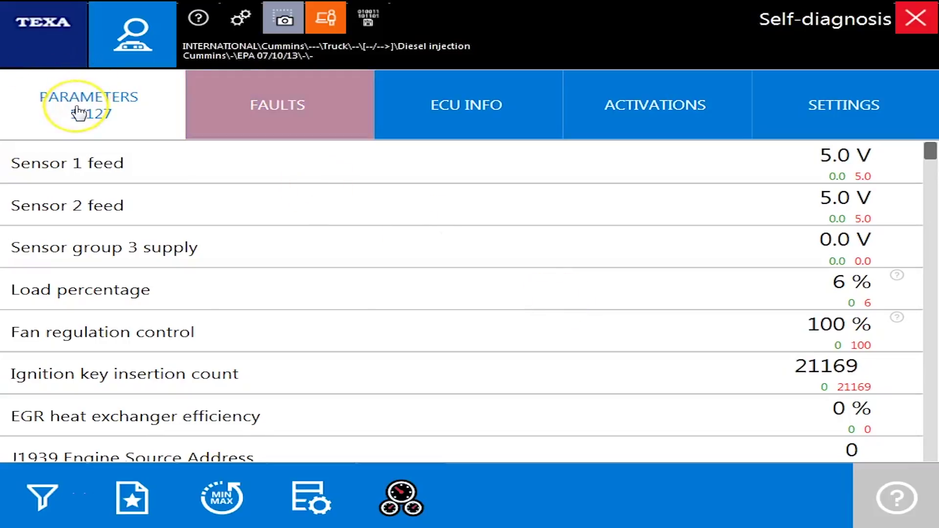
click(934, 384)
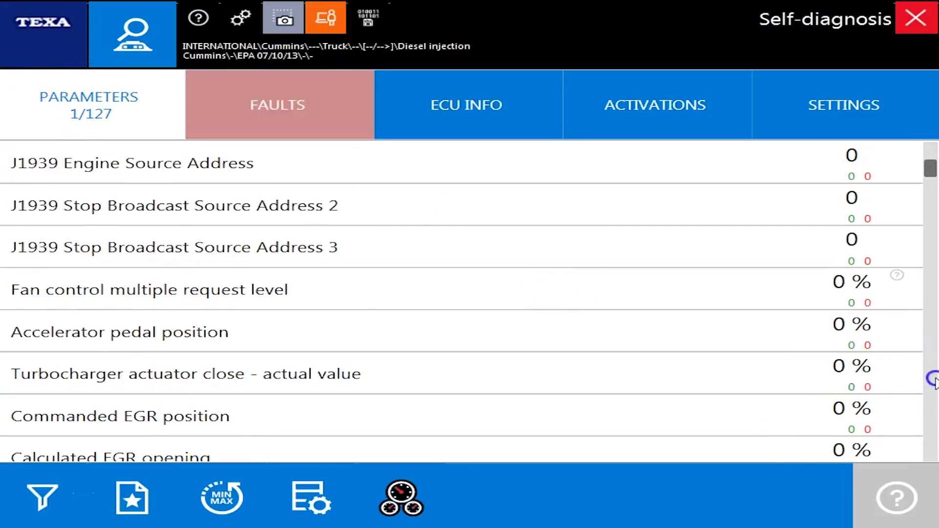
click(932, 384)
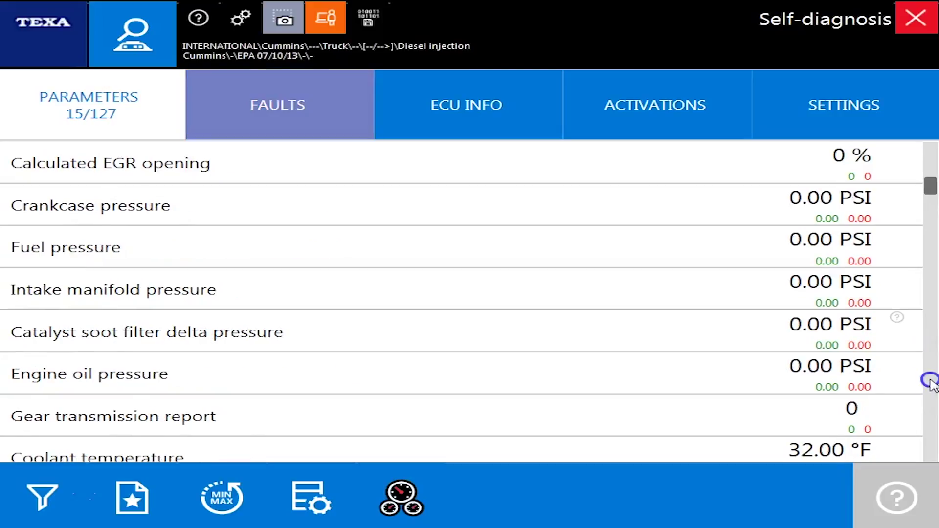
click(932, 385)
click(933, 385)
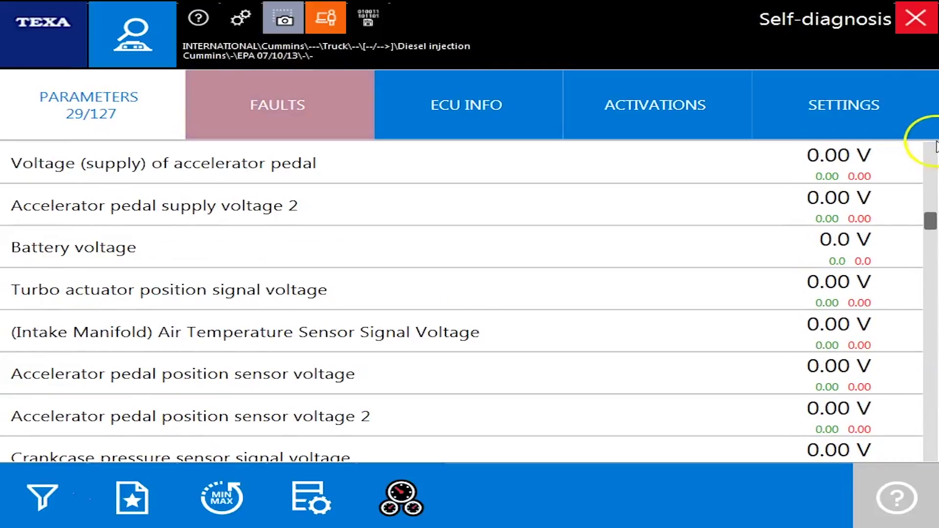
click(929, 167)
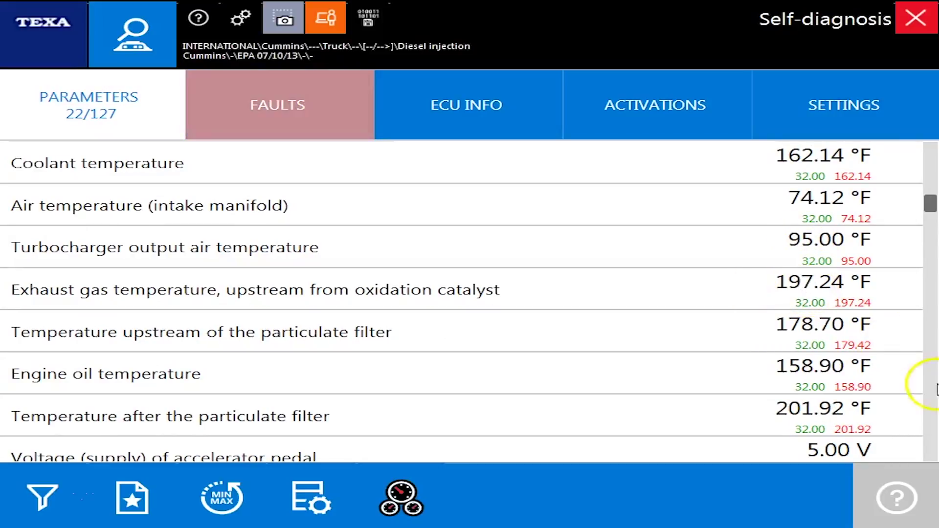
click(932, 433)
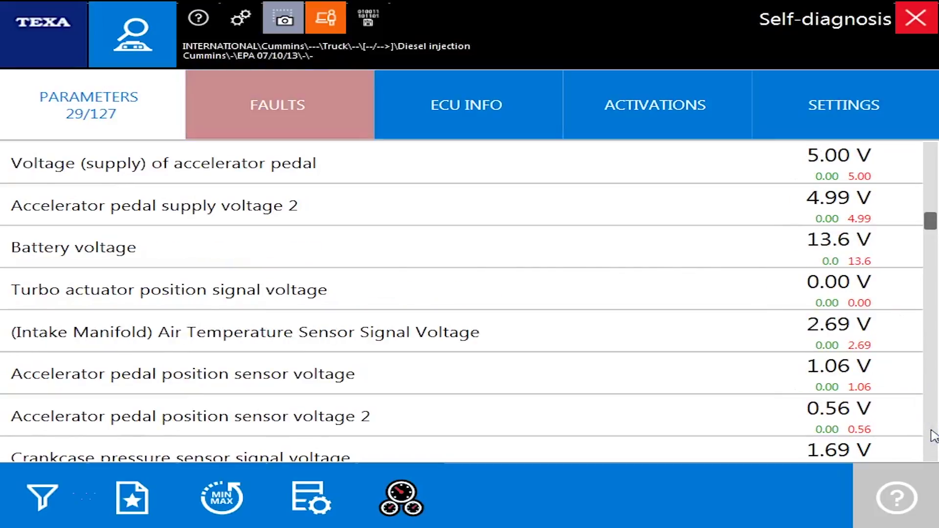
click(932, 433)
click(931, 434)
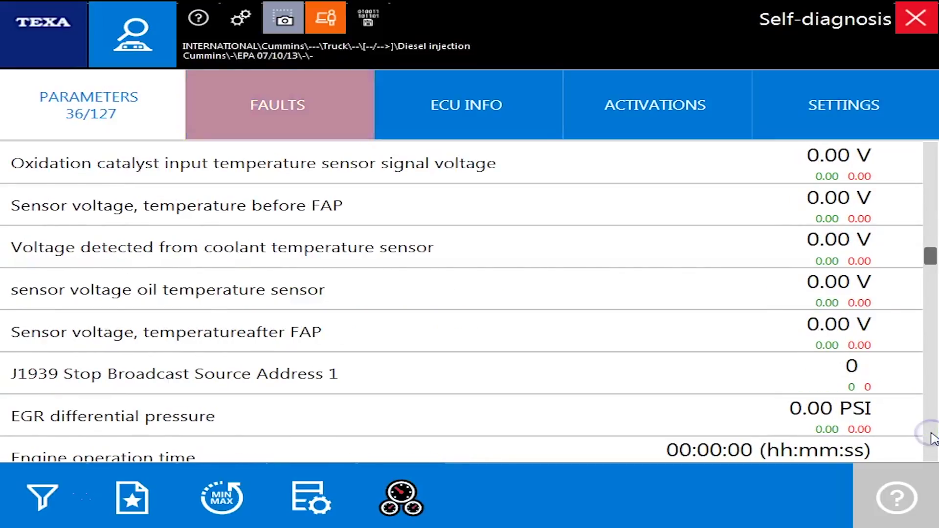
Page on through DPF, switch, cruise, PTO and engine brake statuses to the end, then return to faults
click(932, 435)
click(932, 434)
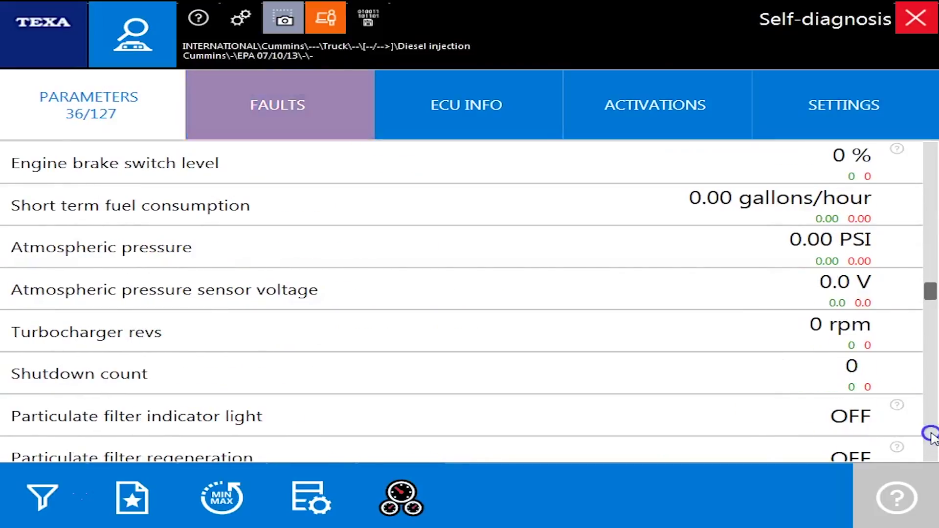
click(931, 434)
click(931, 434)
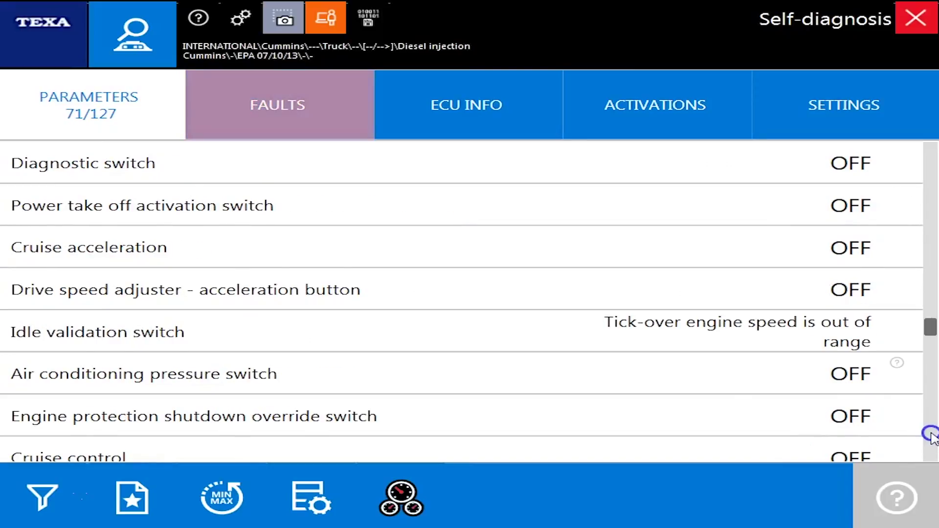
click(932, 434)
click(932, 434)
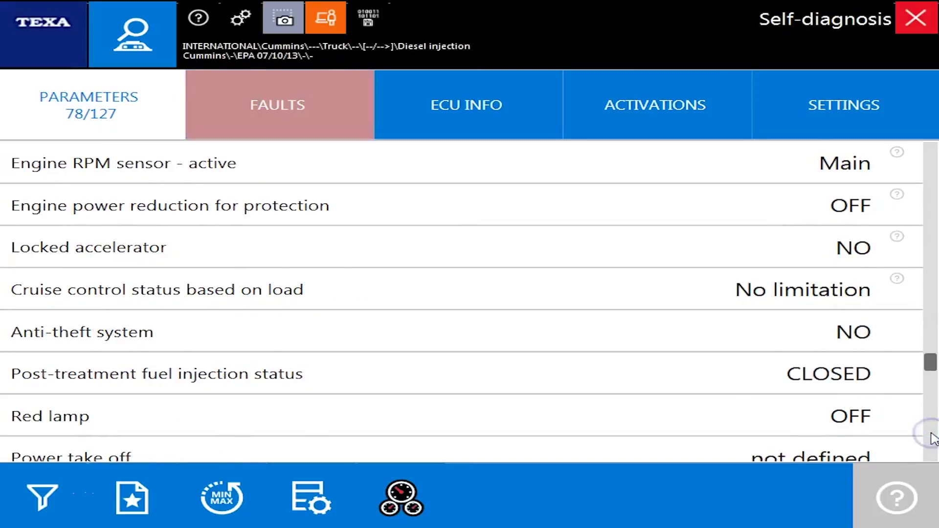
click(932, 434)
click(932, 434)
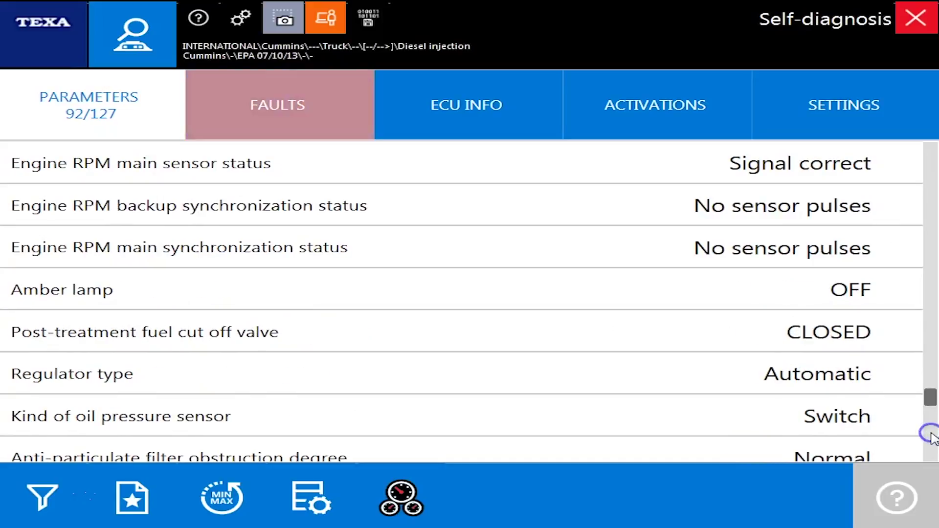
click(932, 434)
click(932, 434)
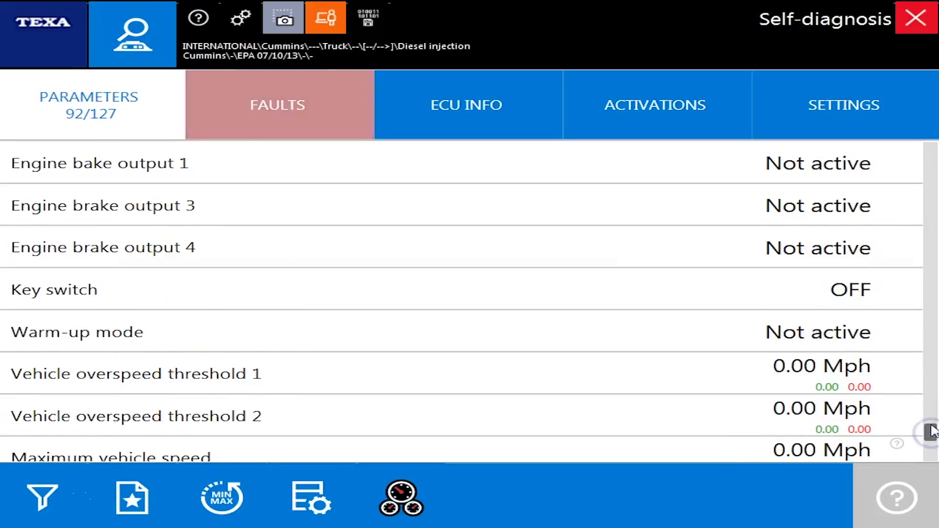
click(931, 444)
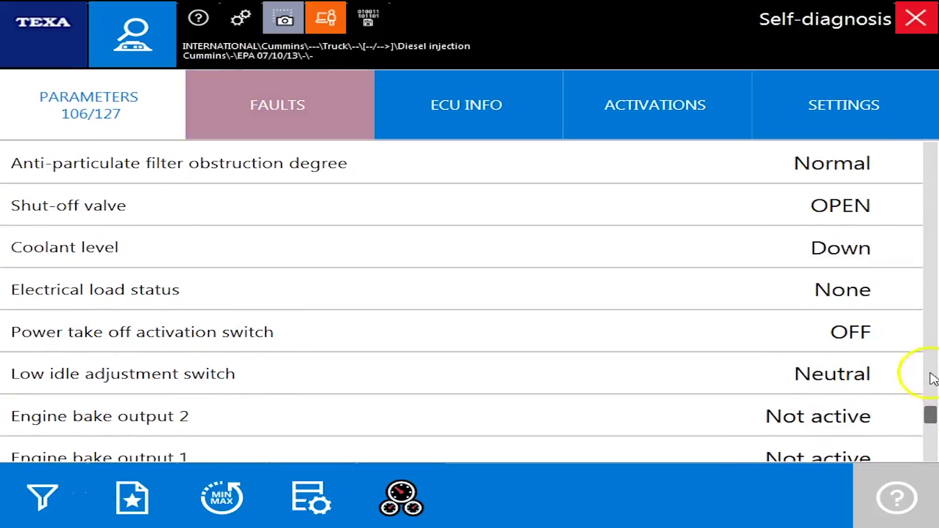
drag(926, 404, 927, 459)
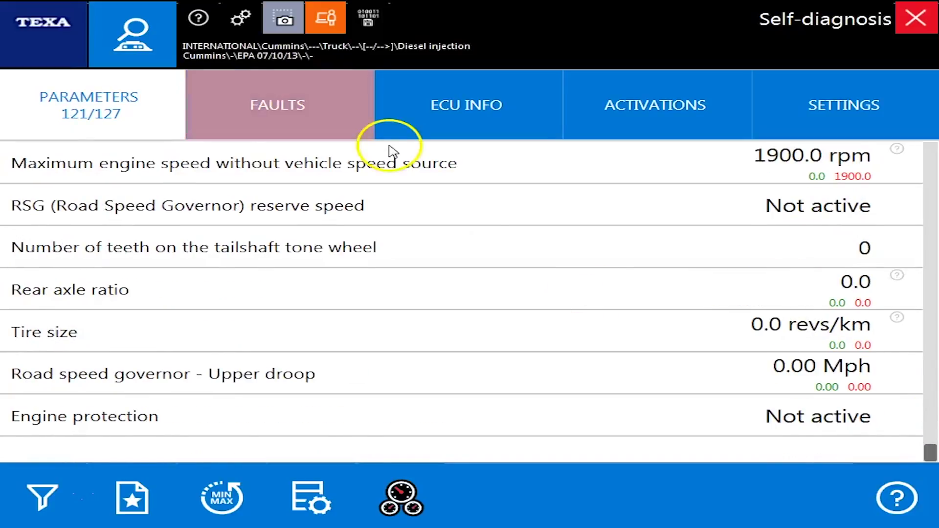
click(293, 115)
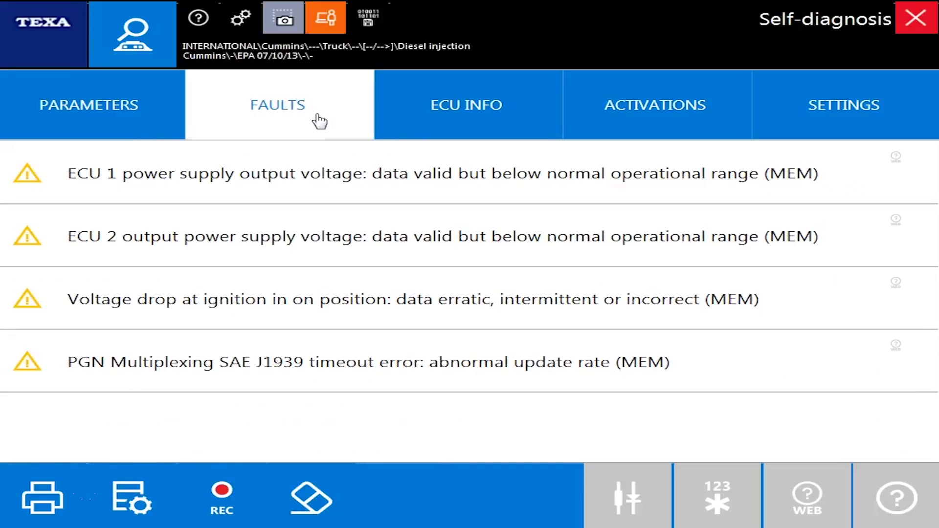
Open the ECU 1 power supply fault detail: error code 1938 SID:212 FMI:1, Amber lamp
click(212, 231)
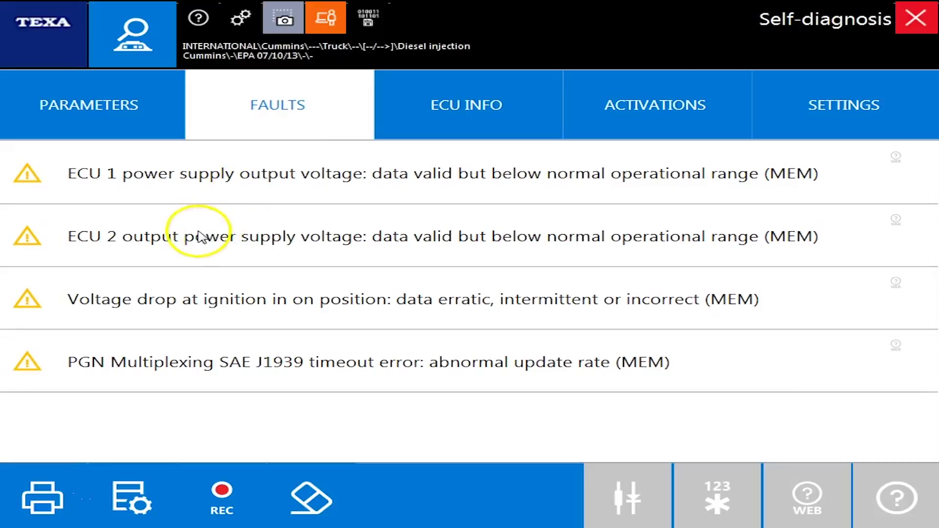
click(195, 161)
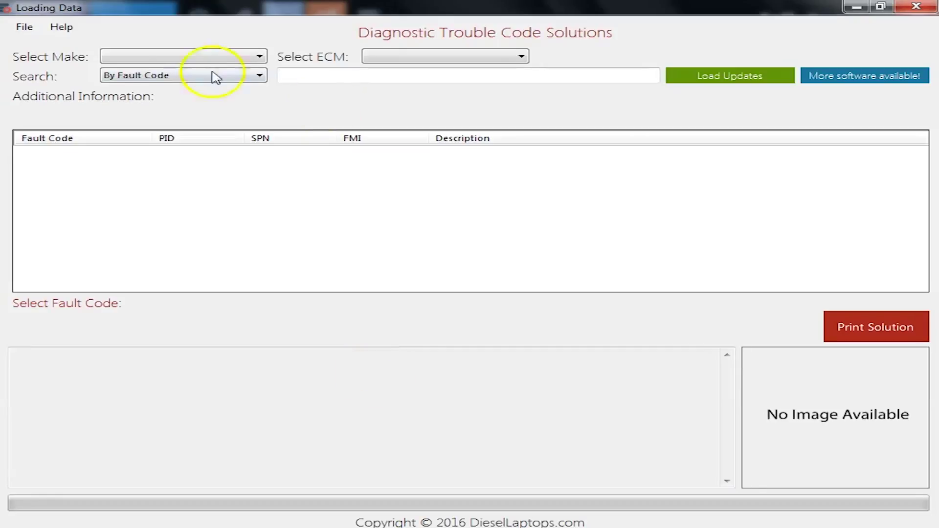
click(183, 57)
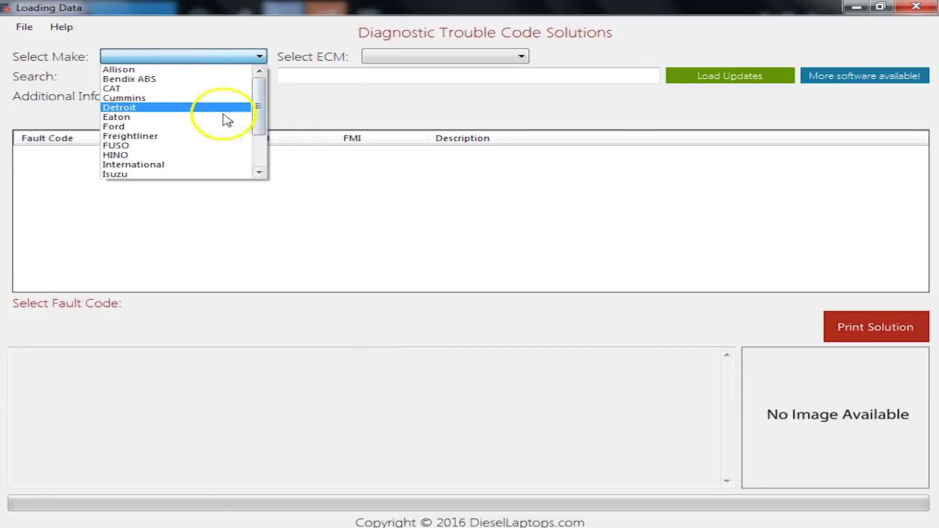
Look up code 1938 for Cummins ISX and ISM (2007-09) by searching '193' and read its repairs
click(203, 99)
click(443, 56)
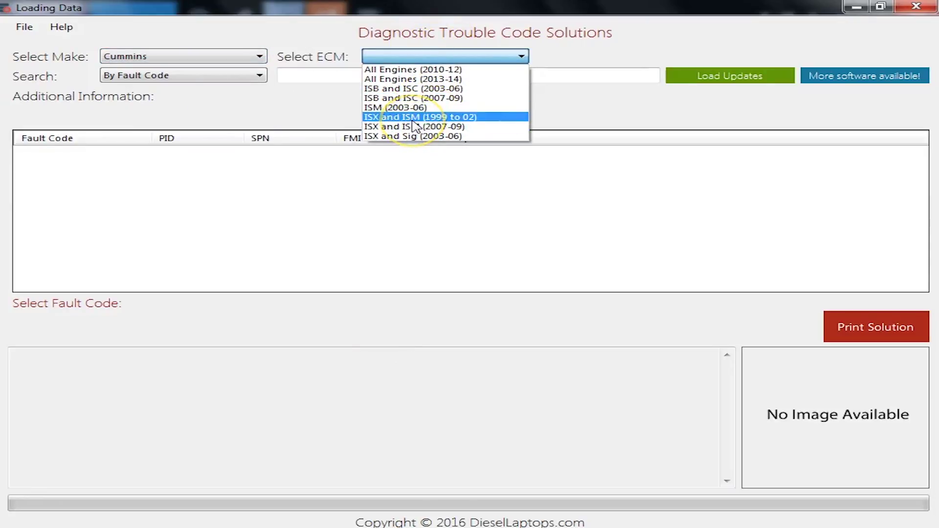
click(414, 126)
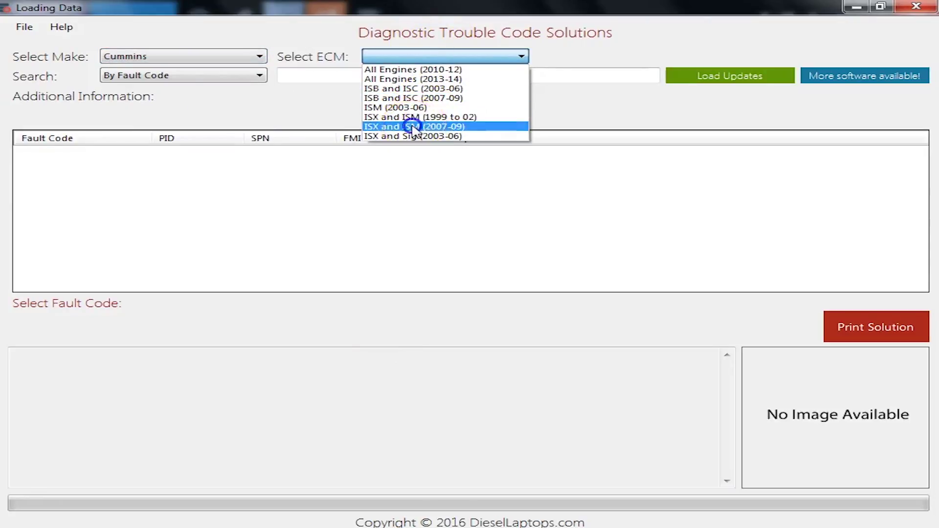
click(349, 76)
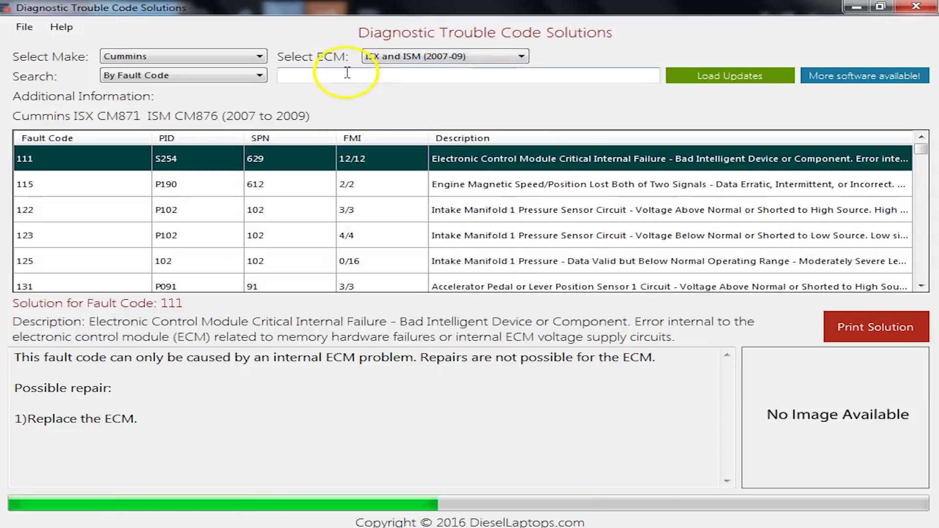
text(193)
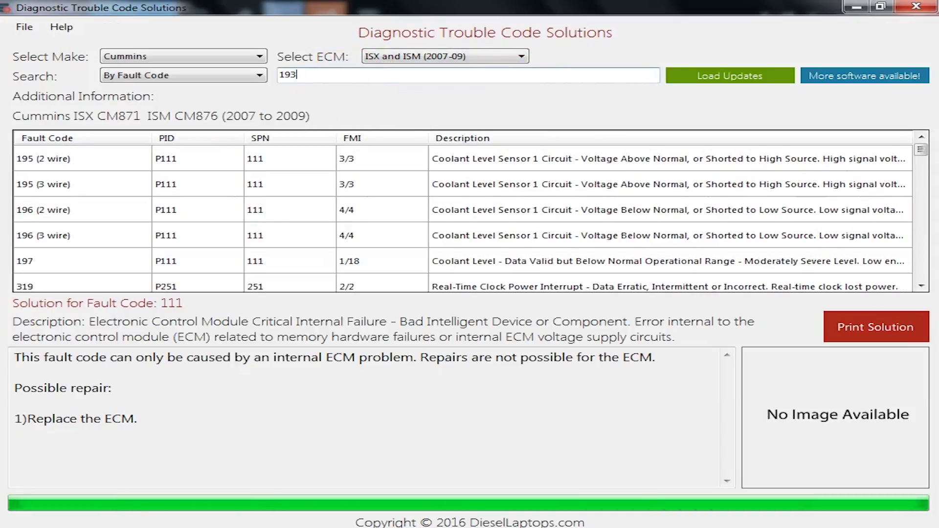
click(29, 260)
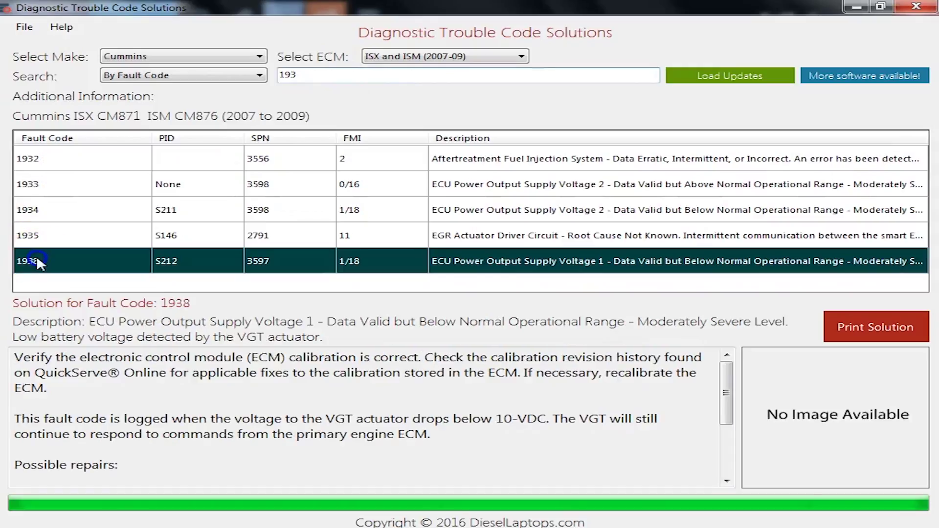
click(726, 470)
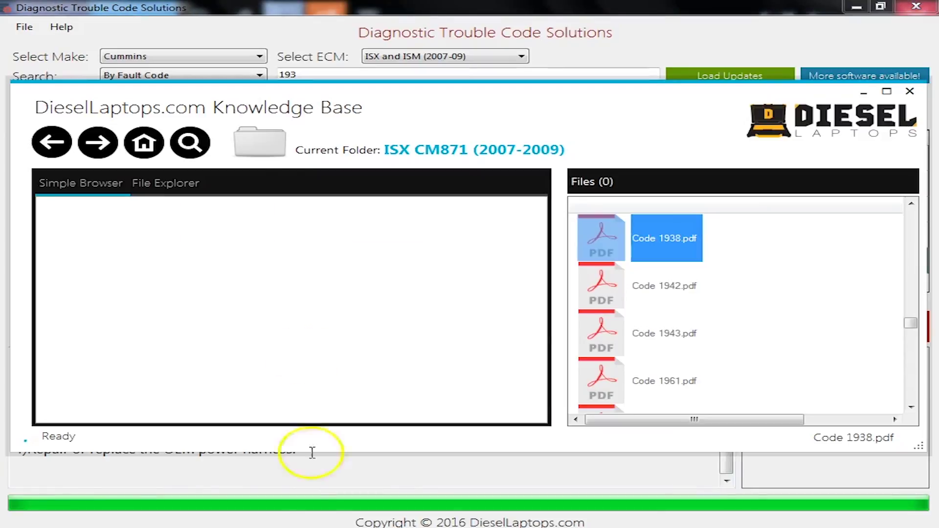
click(143, 144)
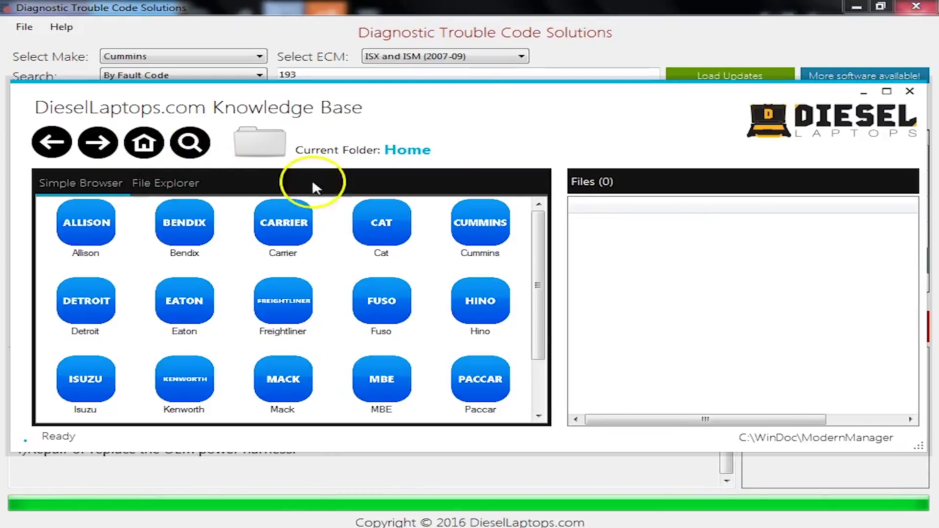
click(478, 230)
click(82, 322)
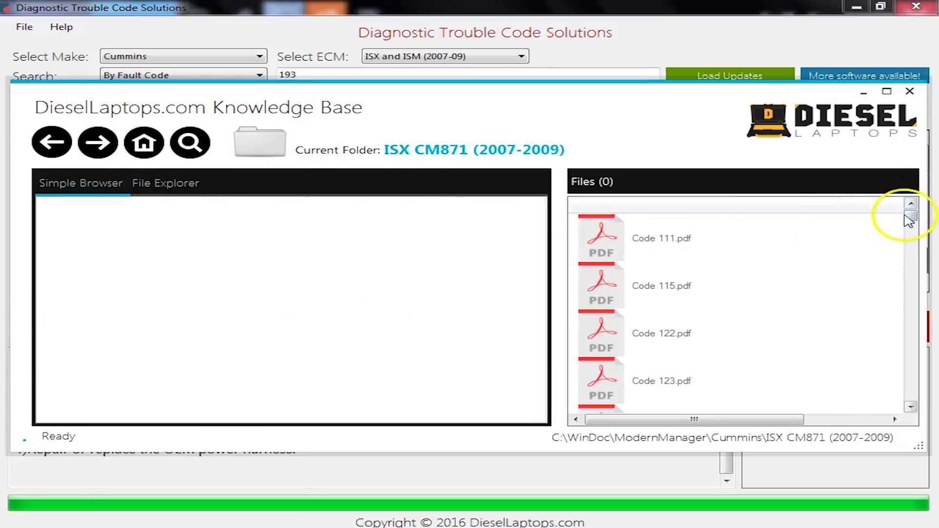
drag(910, 215, 906, 323)
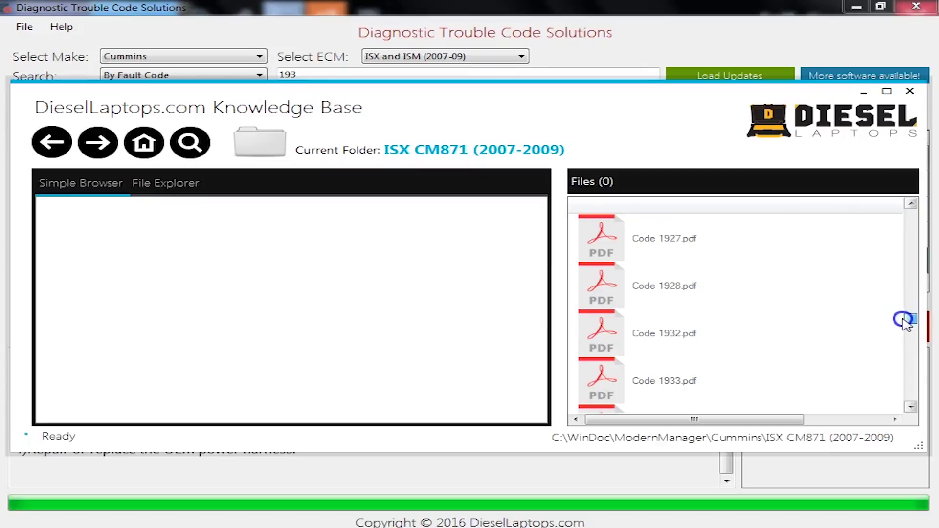
click(910, 348)
click(606, 331)
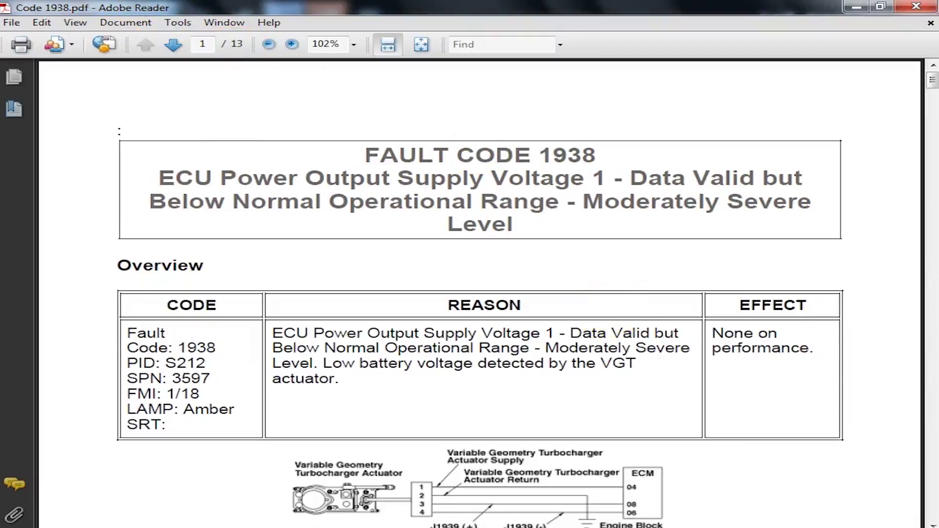
Scroll Code 1938.pdf through all 13 pages, then close Adobe Reader and return to TEXA IDC
scroll(936, 435, down, 20)
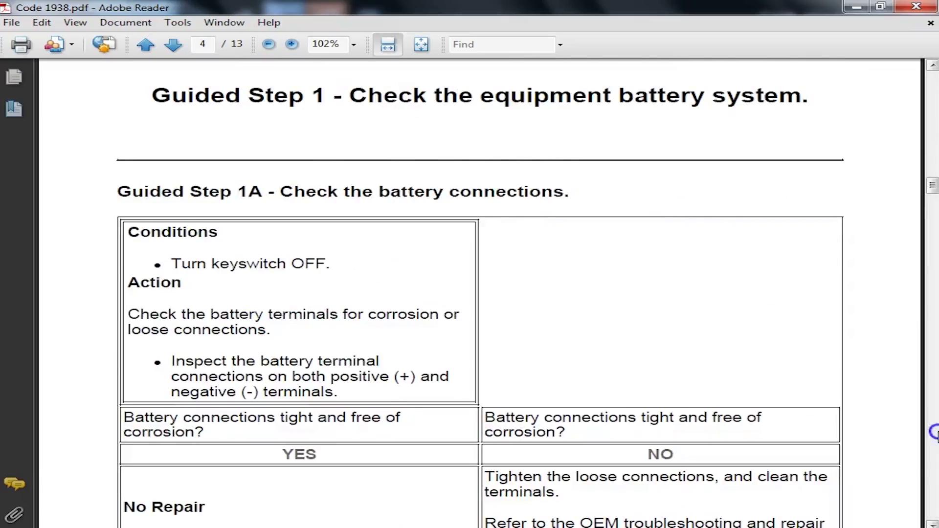
scroll(934, 433, down, 15)
scroll(934, 432, down, 15)
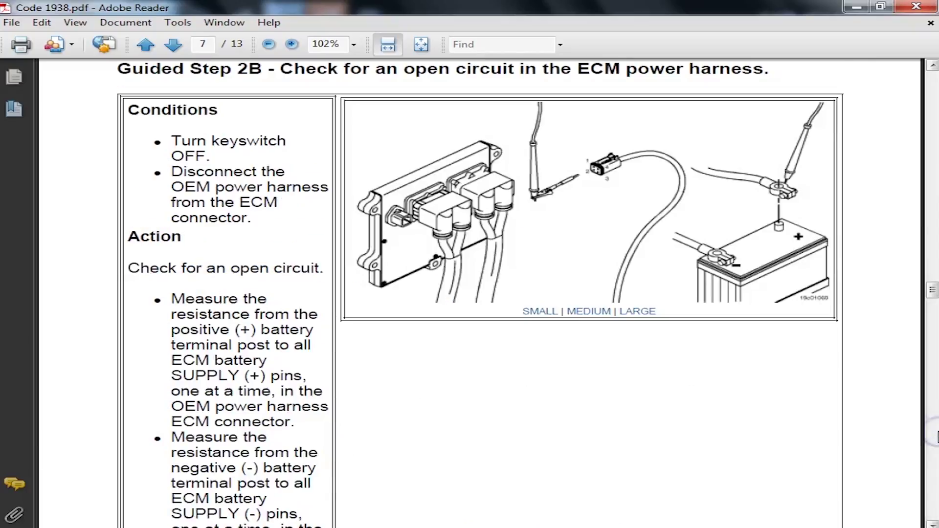
scroll(934, 432, down, 4)
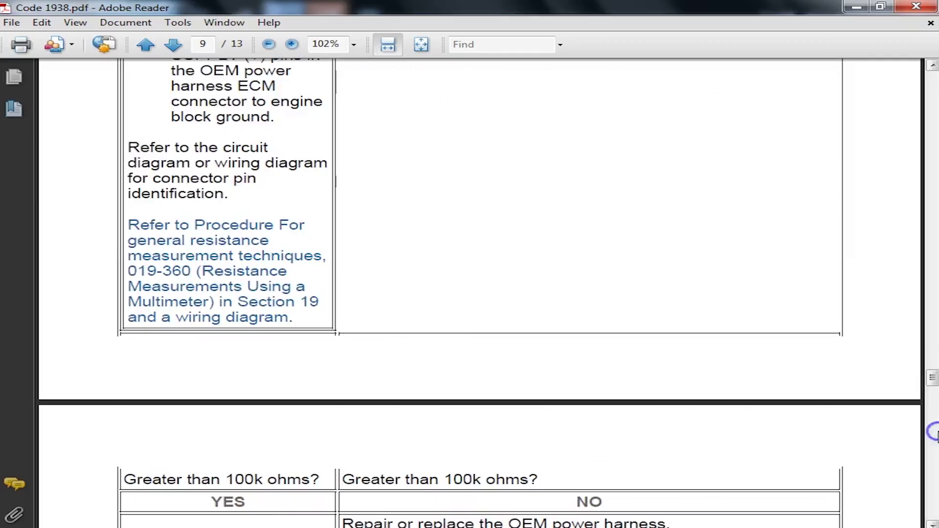
scroll(934, 440, down, 10)
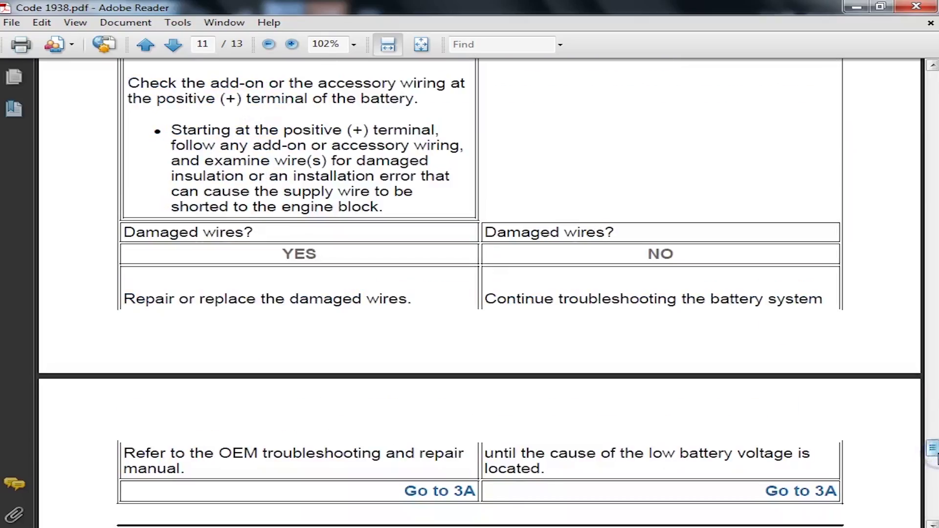
drag(933, 451, 933, 504)
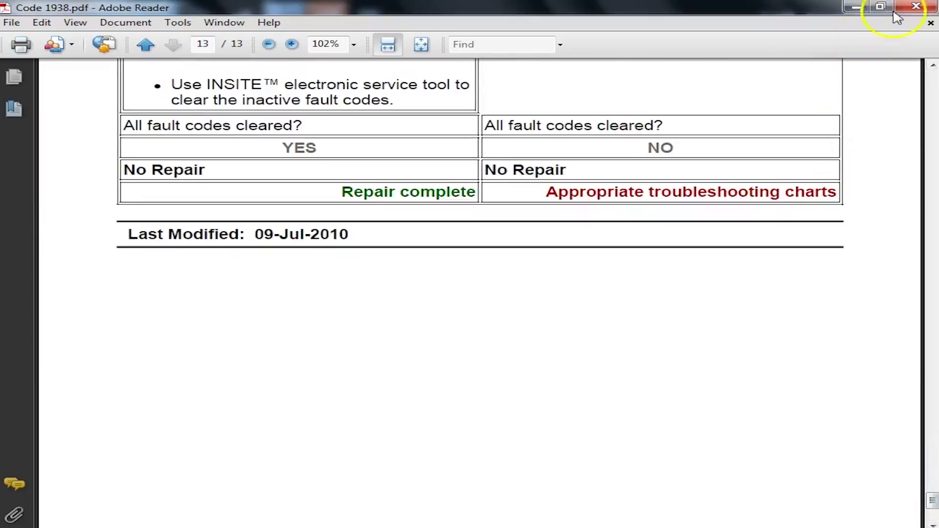
key(alt+F4)
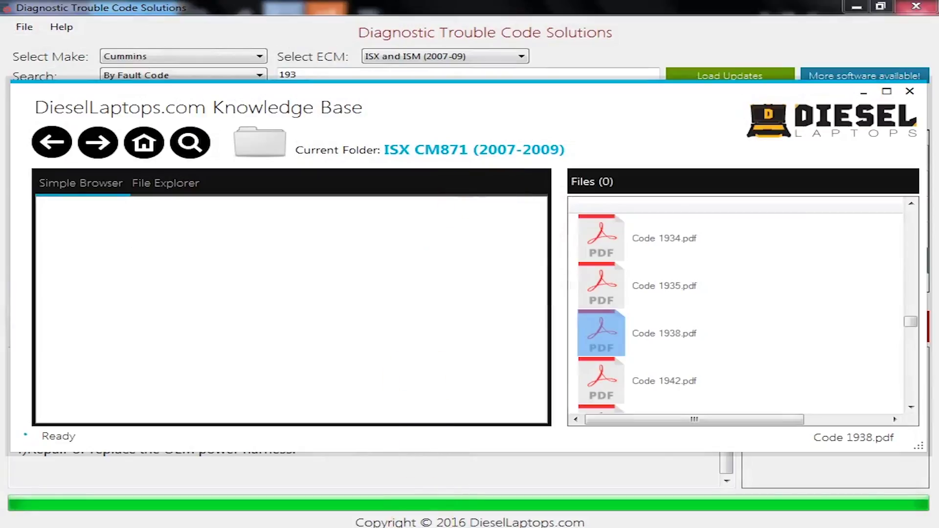
key(alt+Tab)
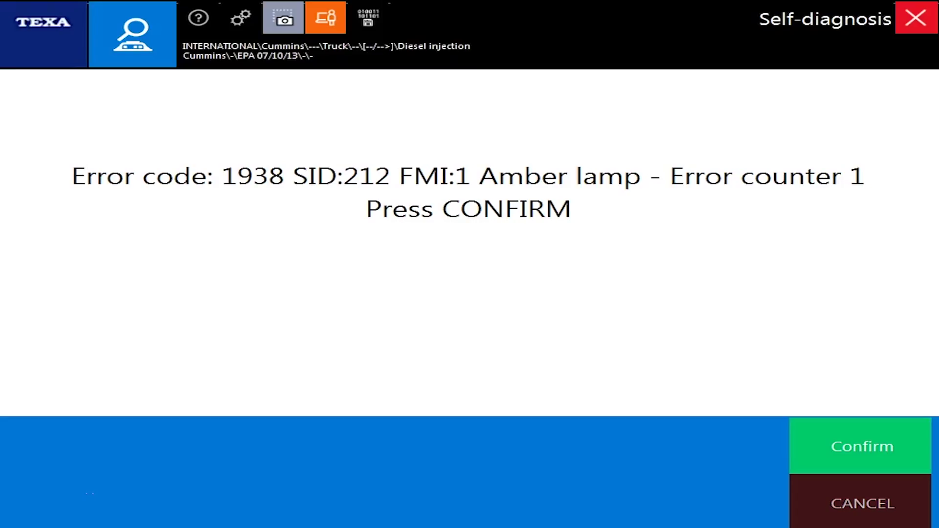
Confirm the fault 1938 message and review ECU info: engine model ISM-CM876 and ECU code AT20044.31
click(838, 467)
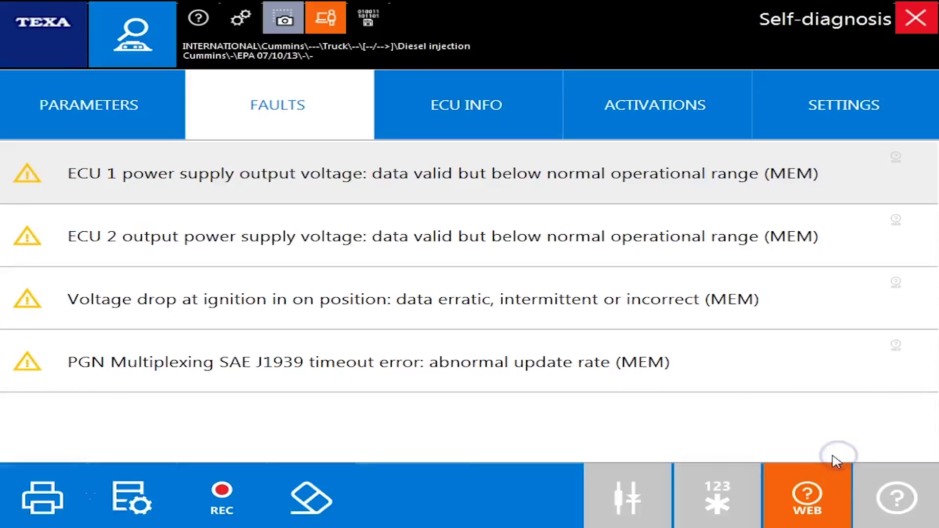
click(454, 93)
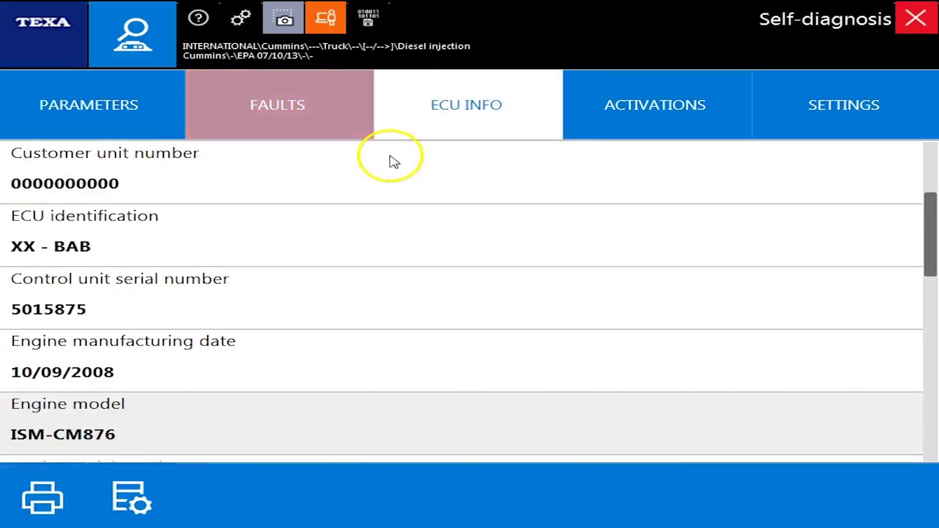
click(140, 430)
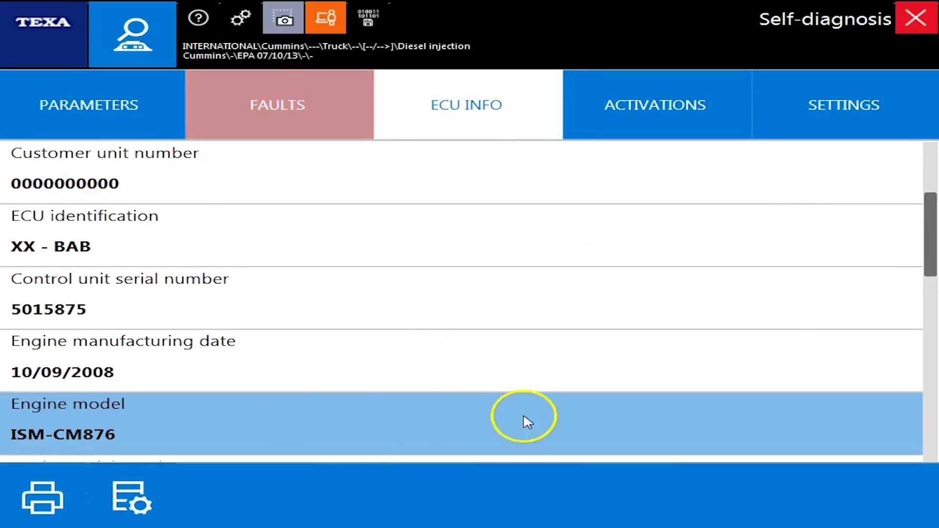
drag(928, 205, 934, 174)
click(30, 182)
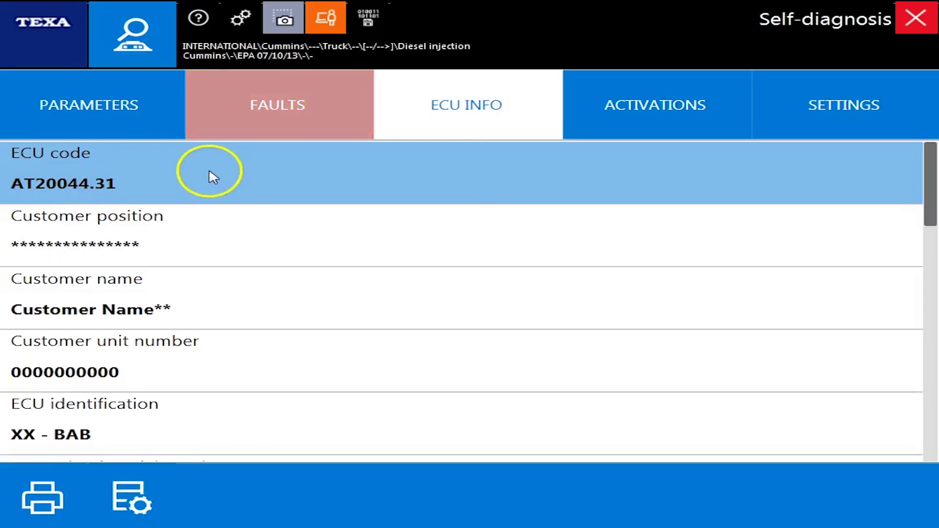
click(661, 123)
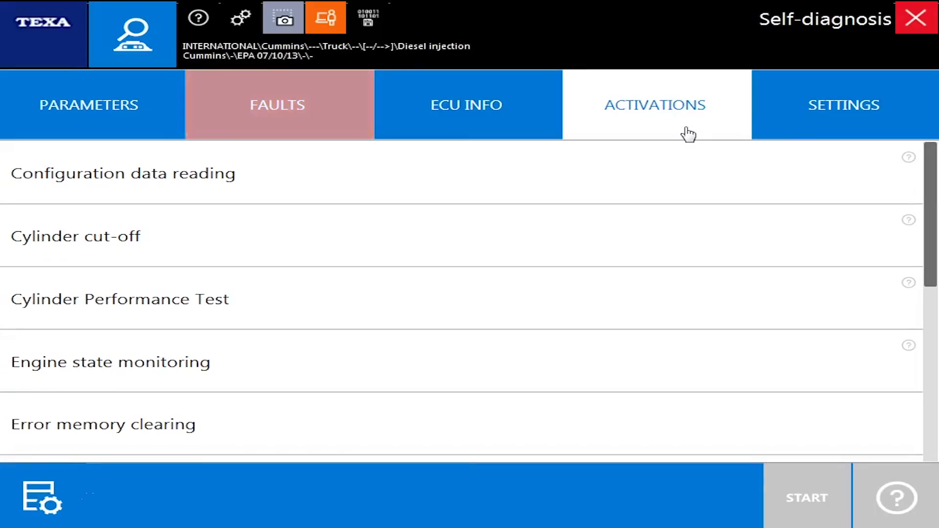
Run Configuration data reading, page through PTO, cruise control and road speed governor values, then cancel
click(604, 168)
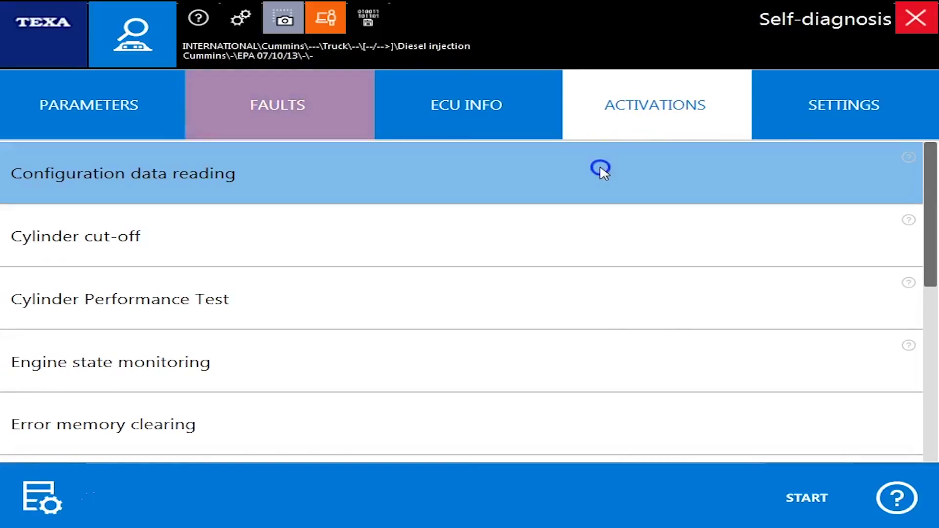
click(808, 500)
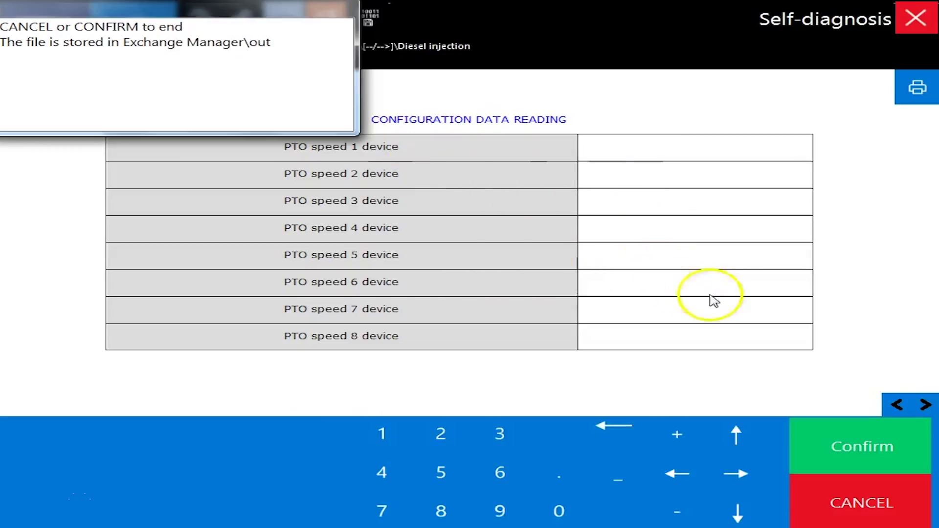
click(925, 405)
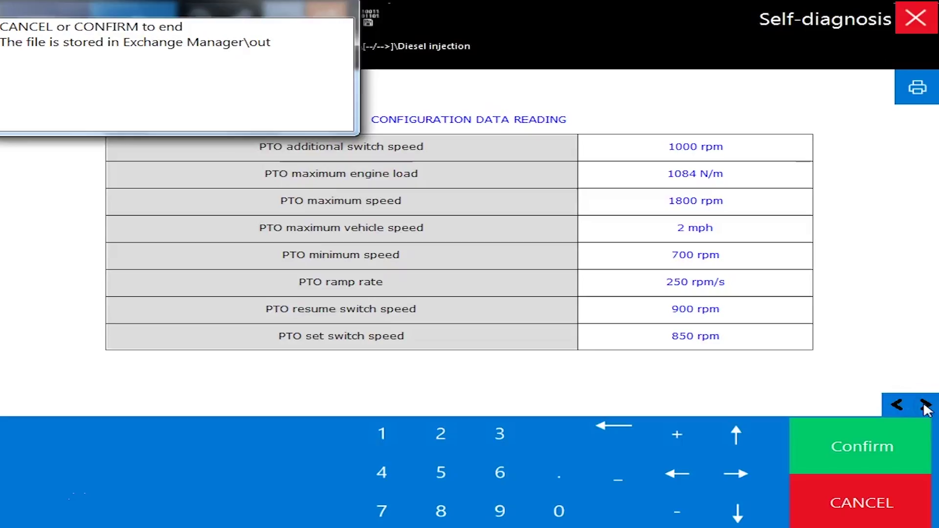
click(925, 404)
click(924, 405)
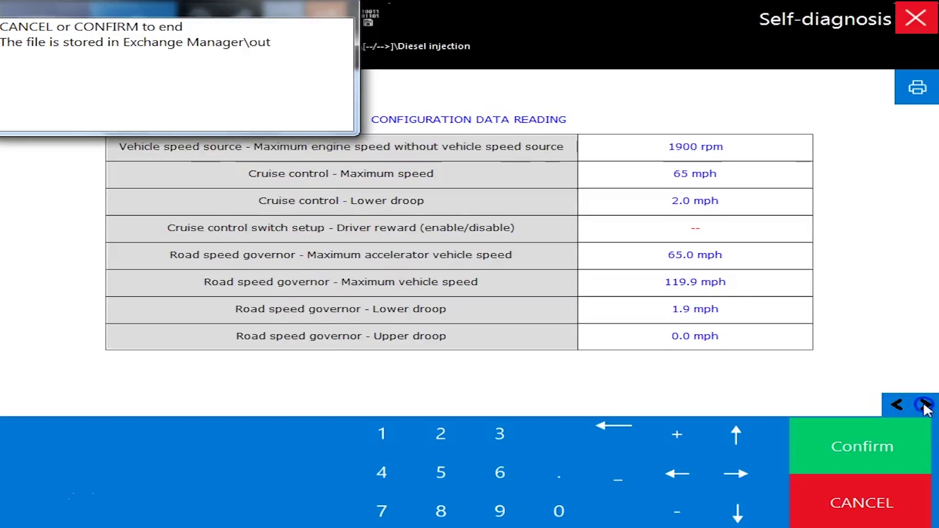
click(925, 404)
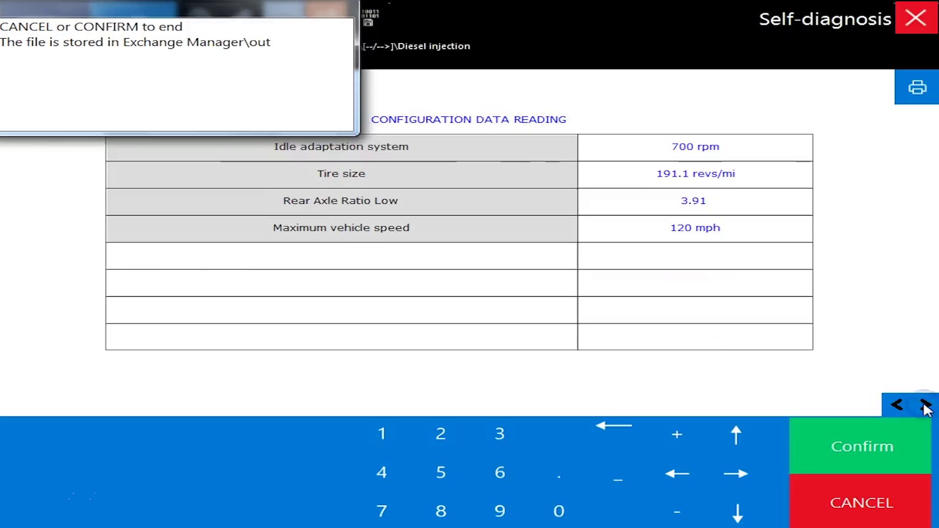
click(845, 506)
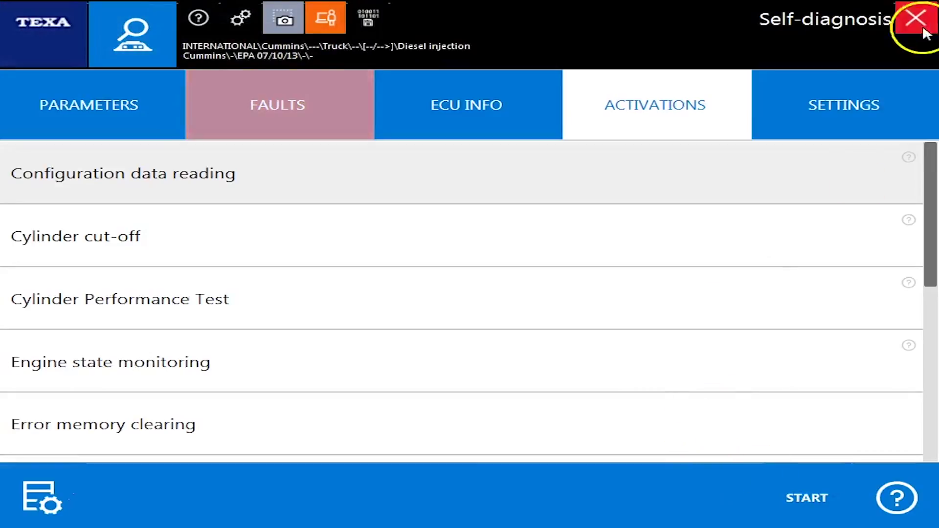
click(859, 87)
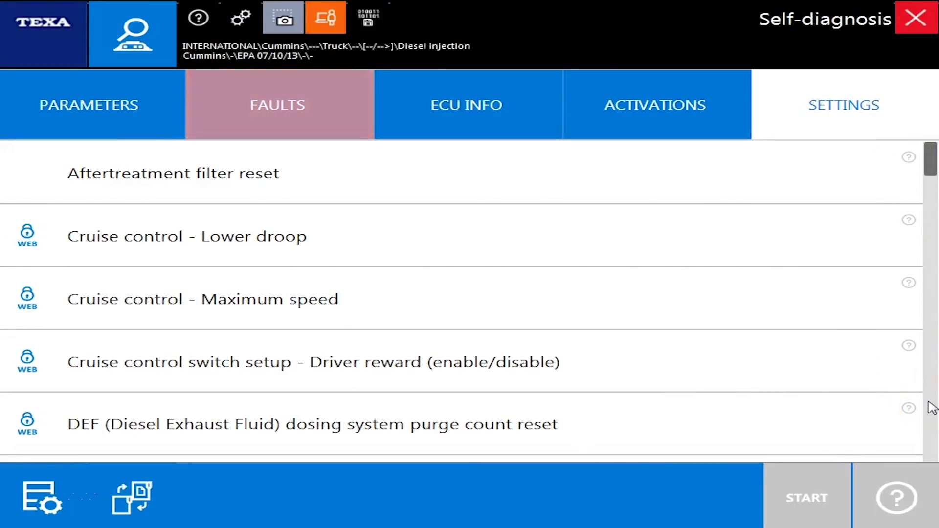
Browse the settings list, selecting Reset NOx, Tire size, Vehicle overspeed 1 and VGT actuator calibration
click(929, 404)
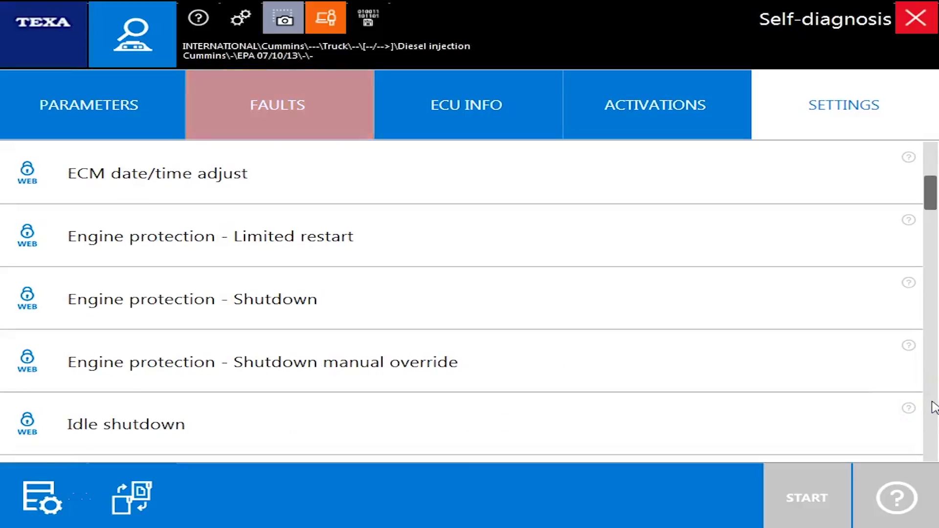
click(932, 403)
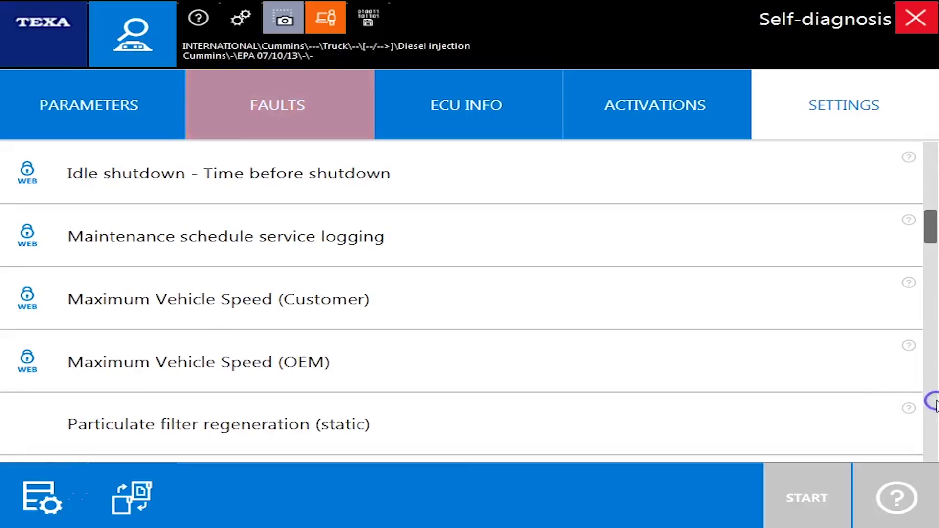
click(604, 450)
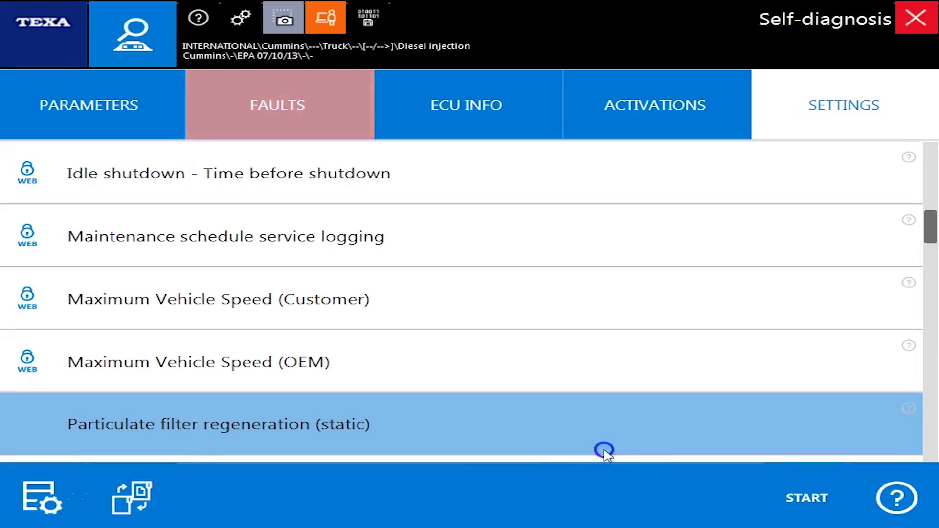
click(929, 430)
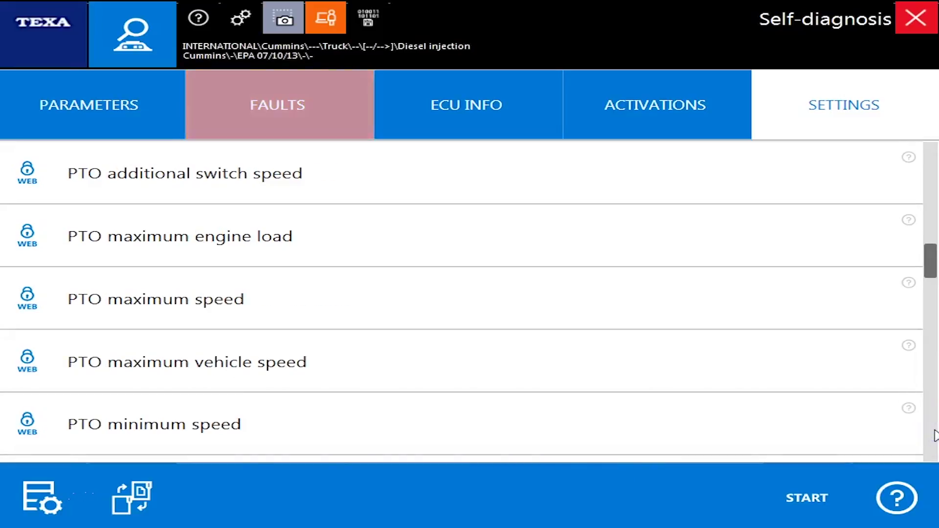
click(932, 431)
click(931, 432)
click(932, 432)
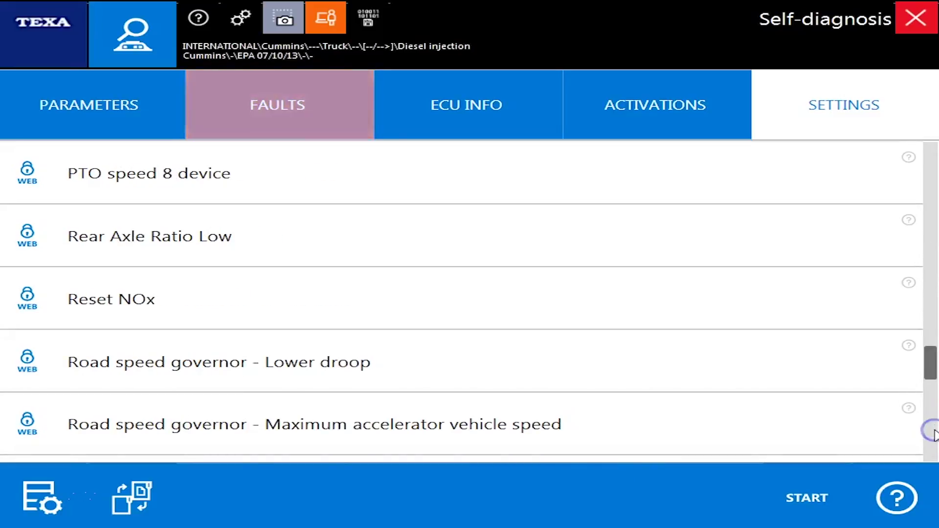
click(704, 306)
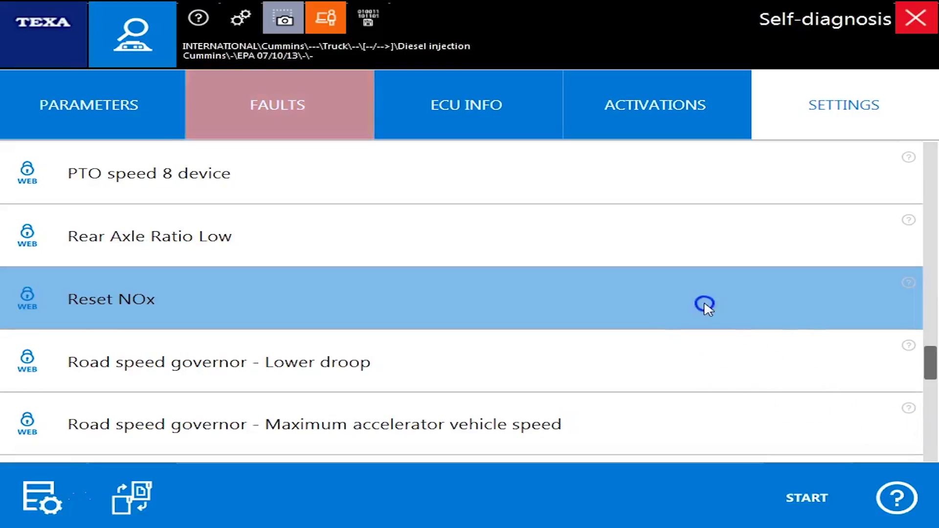
click(931, 430)
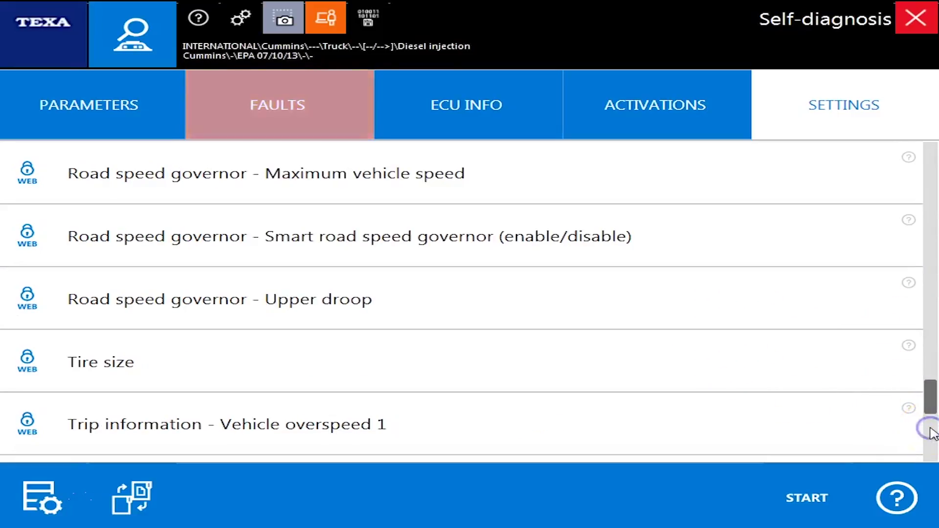
click(704, 362)
click(713, 409)
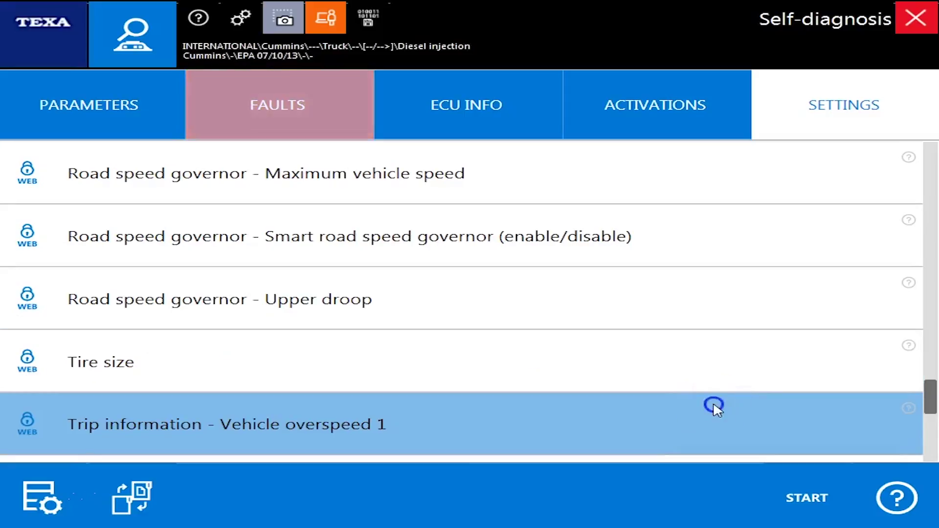
click(931, 421)
drag(931, 421, 932, 451)
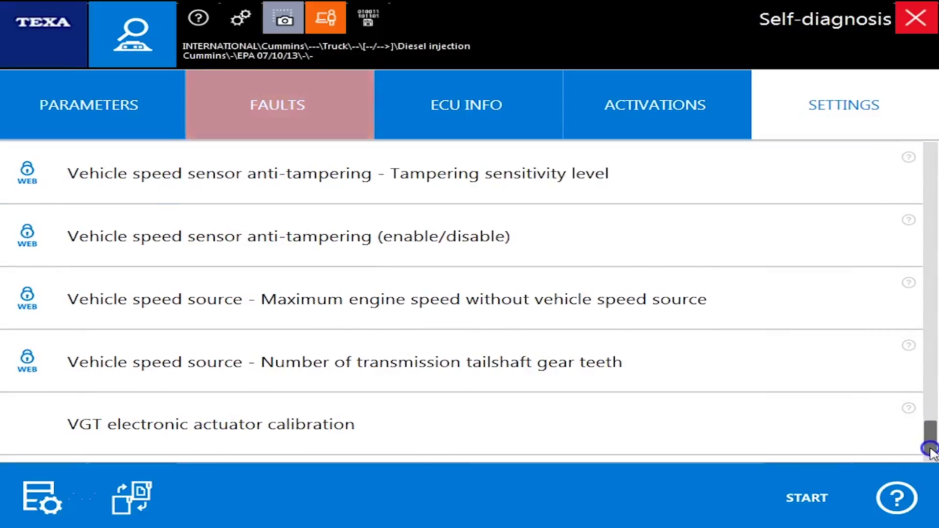
click(735, 440)
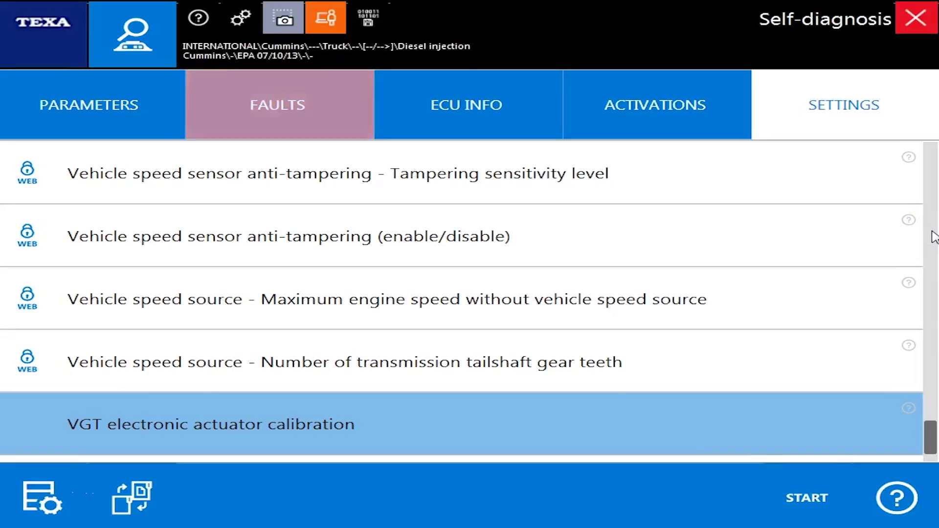
Scroll back up the list and select Particulate filter regeneration (static)
scroll(934, 236, up, 5)
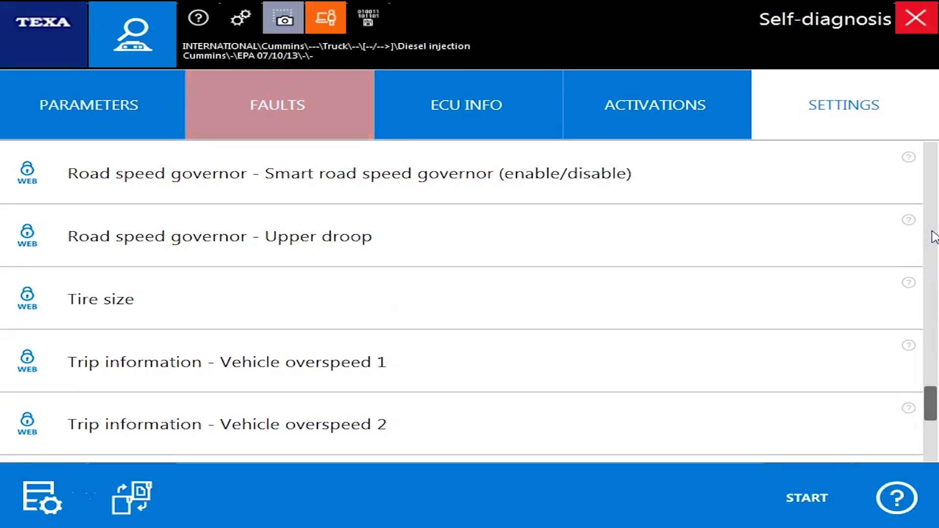
scroll(934, 237, up, 10)
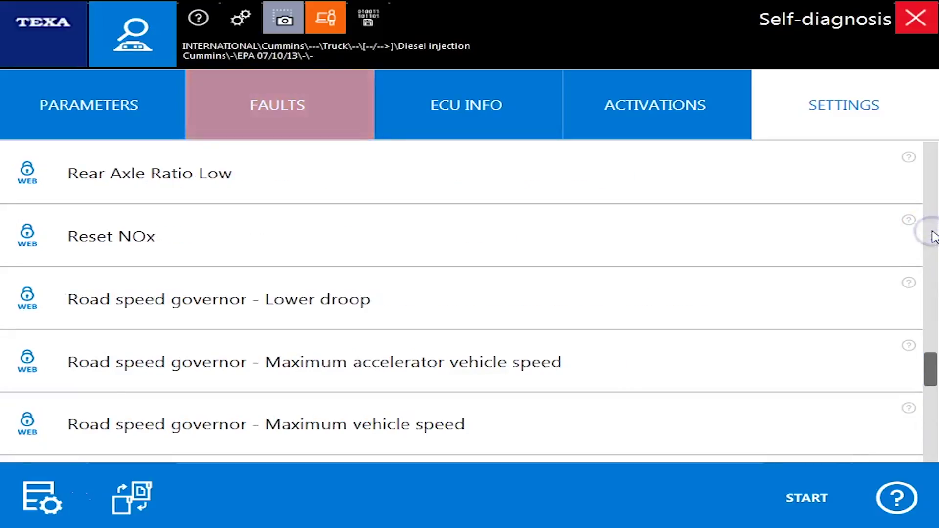
scroll(932, 232, up, 5)
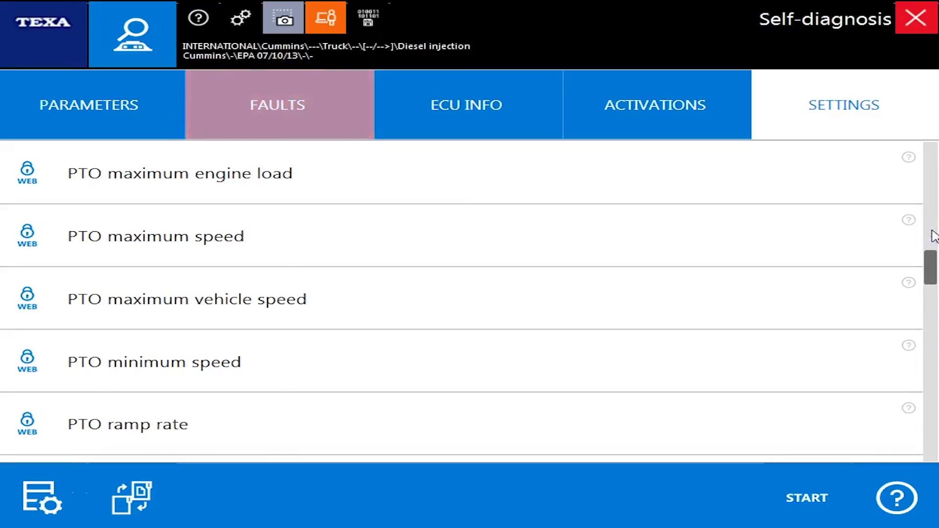
scroll(932, 232, up, 5)
click(295, 362)
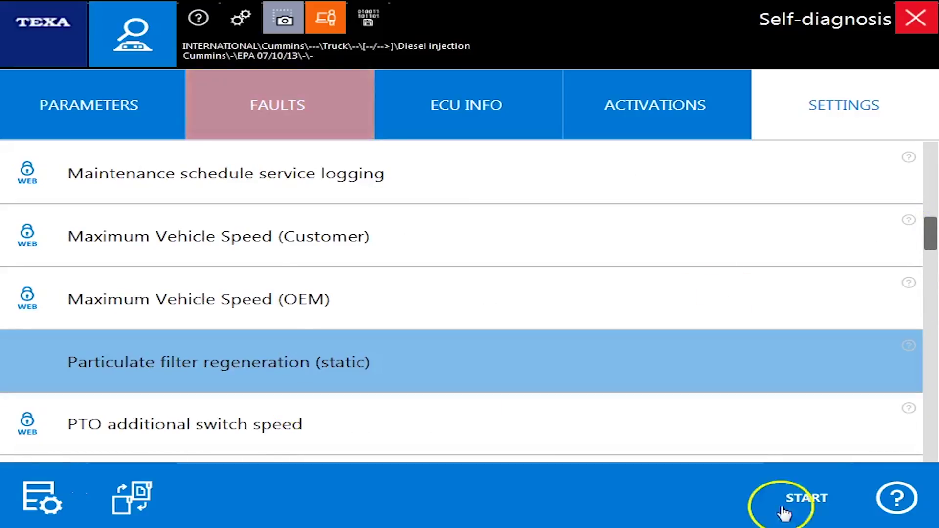
click(51, 109)
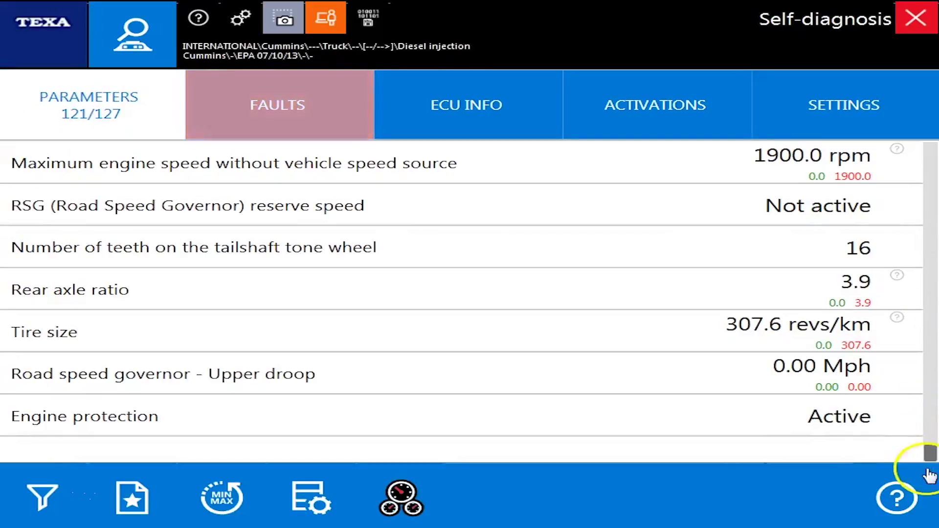
drag(927, 455, 931, 146)
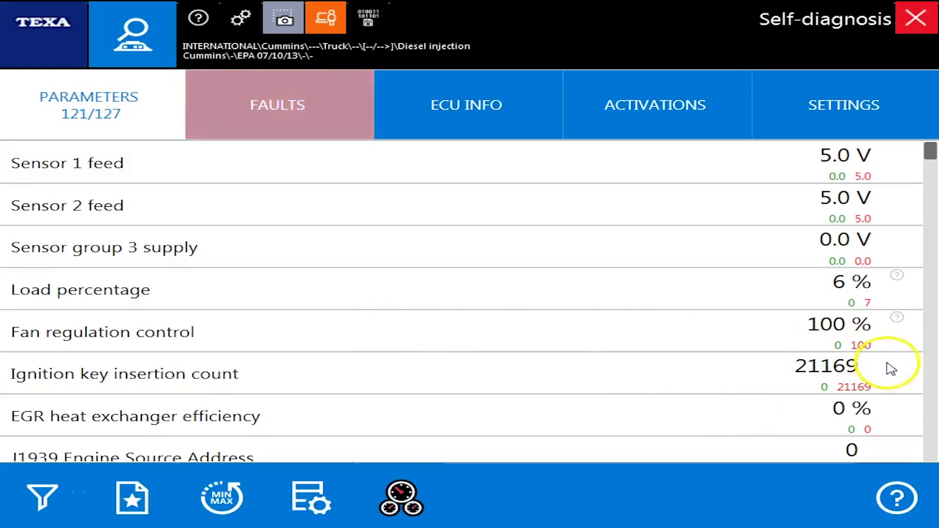
click(930, 377)
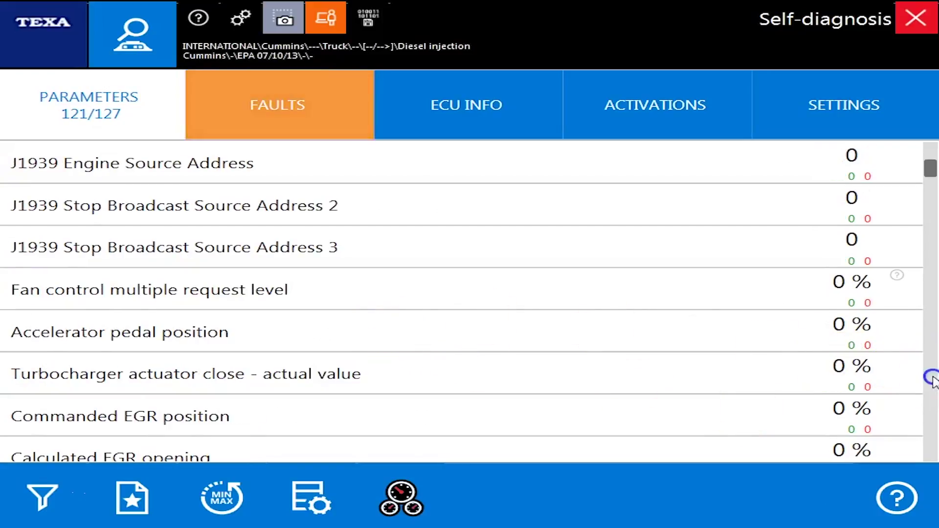
click(931, 379)
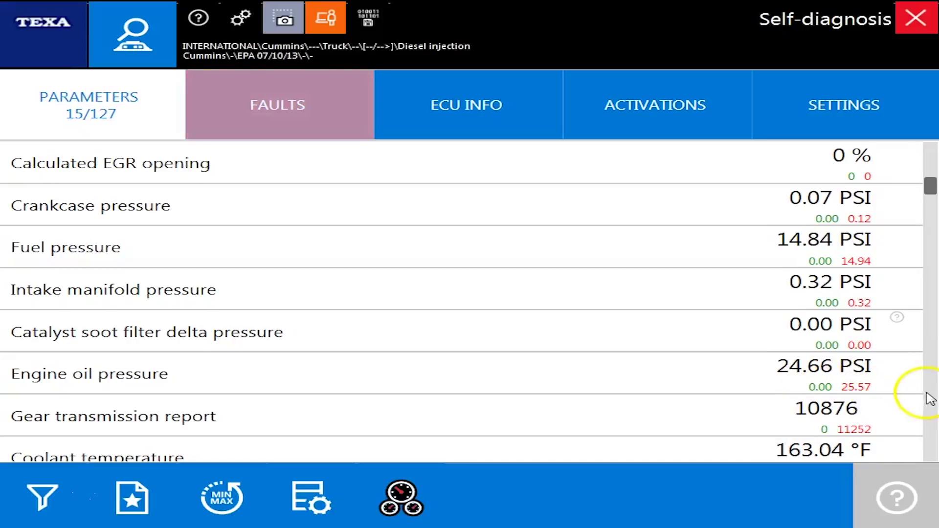
click(926, 392)
click(836, 172)
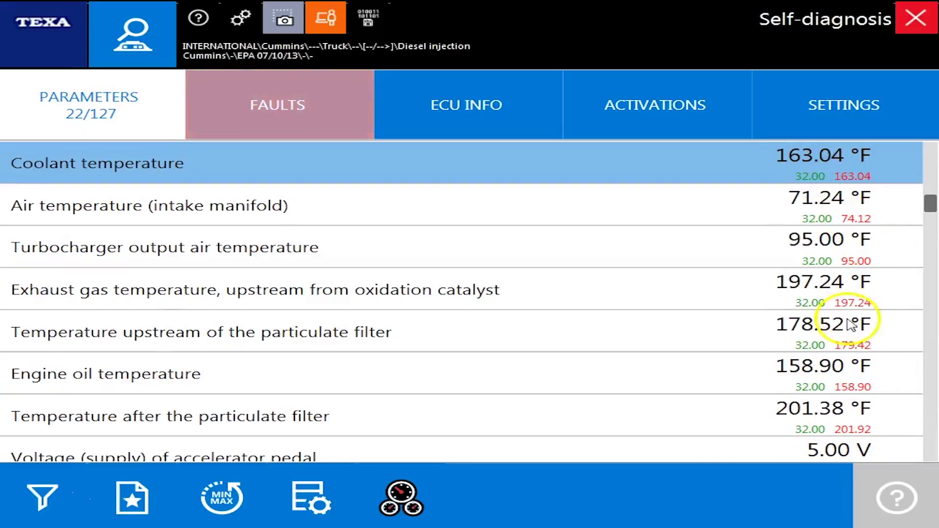
click(758, 247)
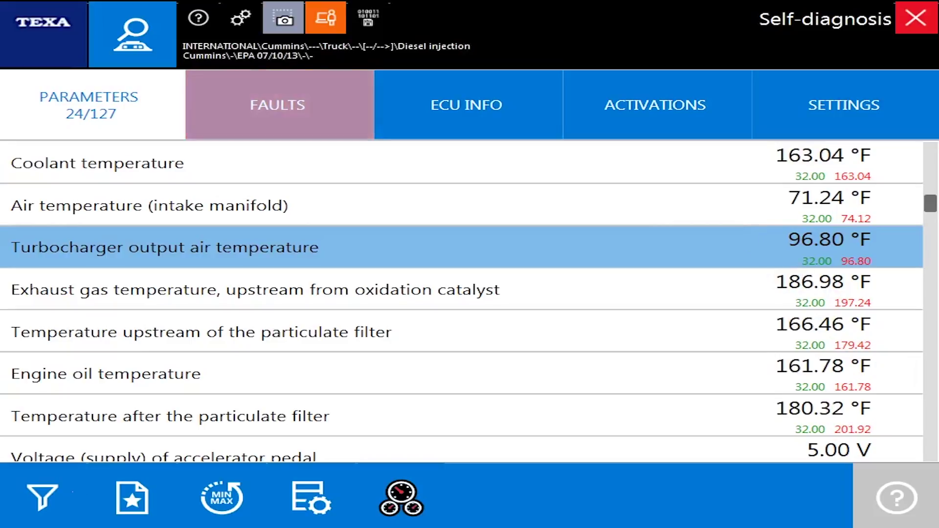
click(930, 393)
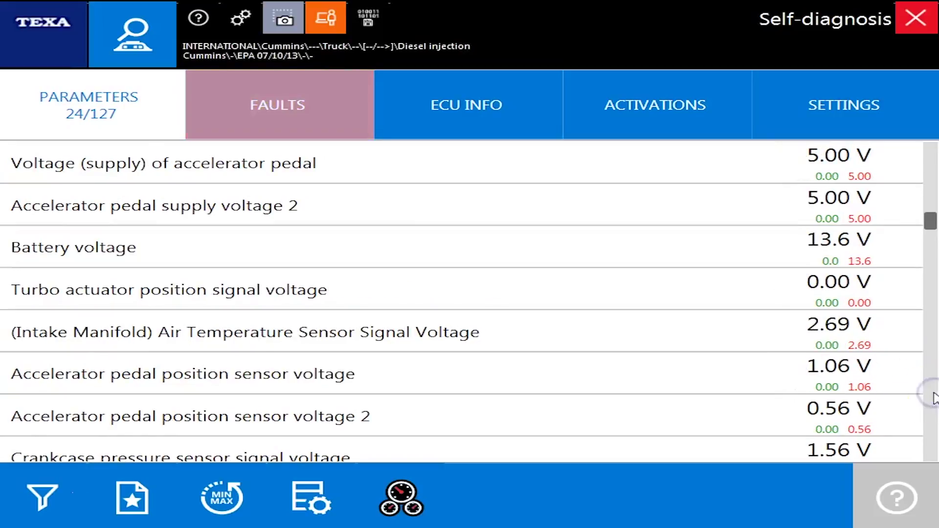
click(930, 394)
click(931, 393)
click(931, 393)
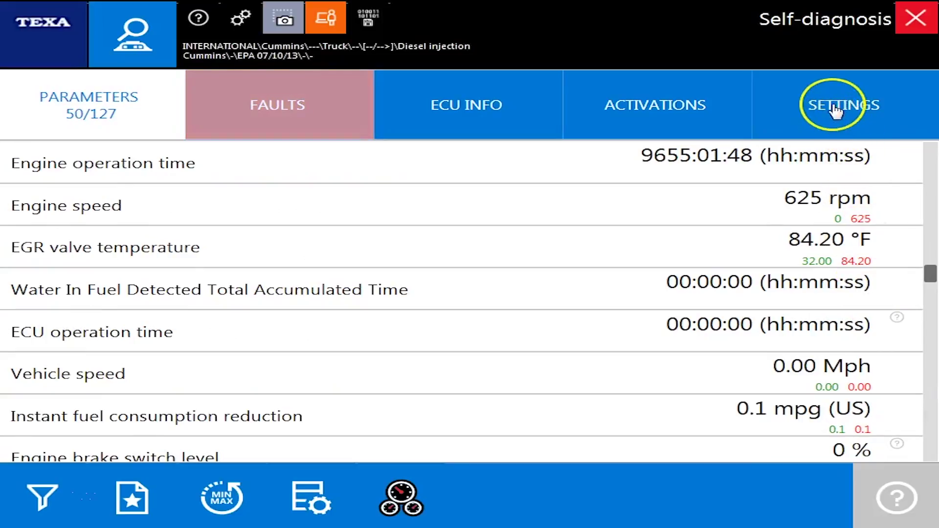
click(704, 204)
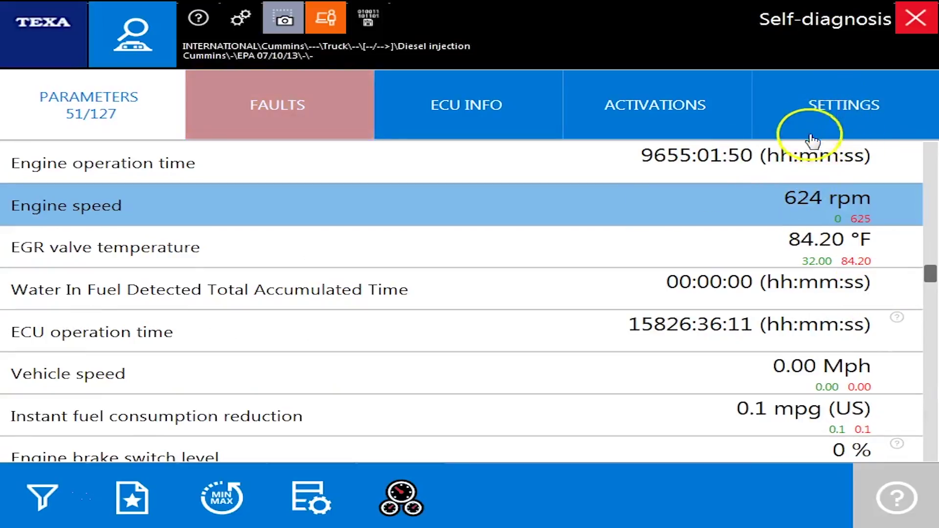
click(812, 114)
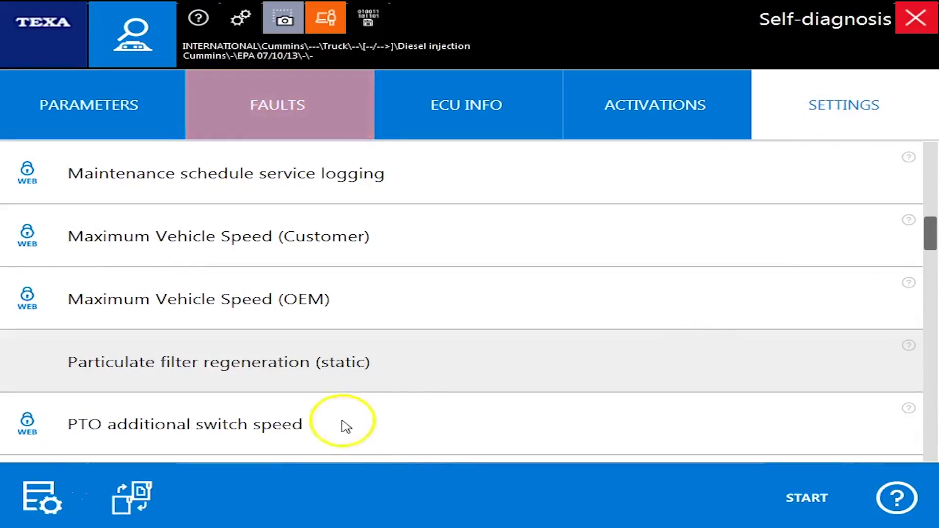
click(314, 357)
Start static DPF regeneration, confirming the PTO notice and each safety warning (800 °C exhaust, 3 m clearance, neutral)
click(831, 500)
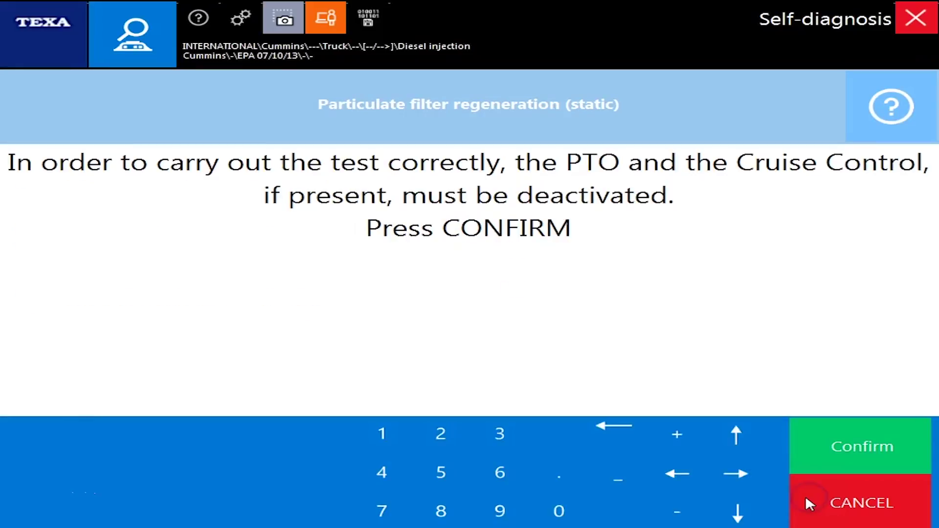
click(829, 459)
click(842, 445)
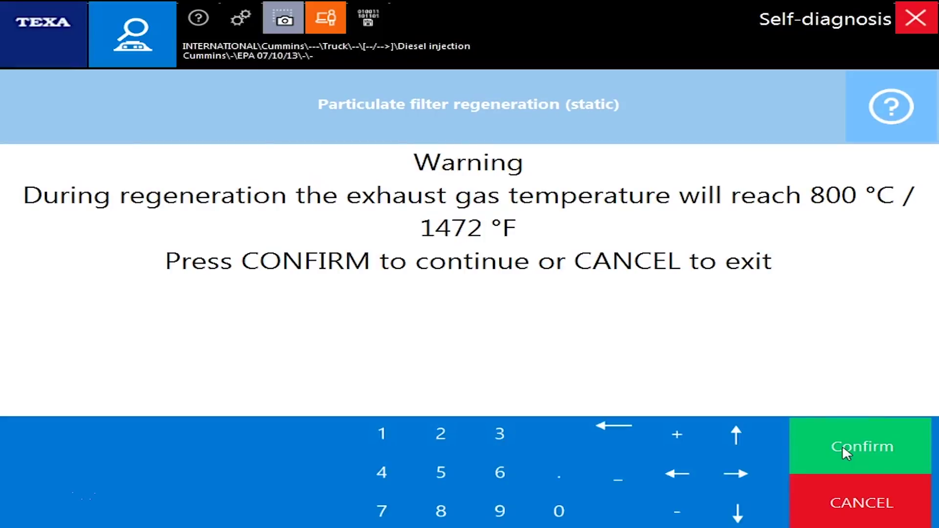
click(842, 445)
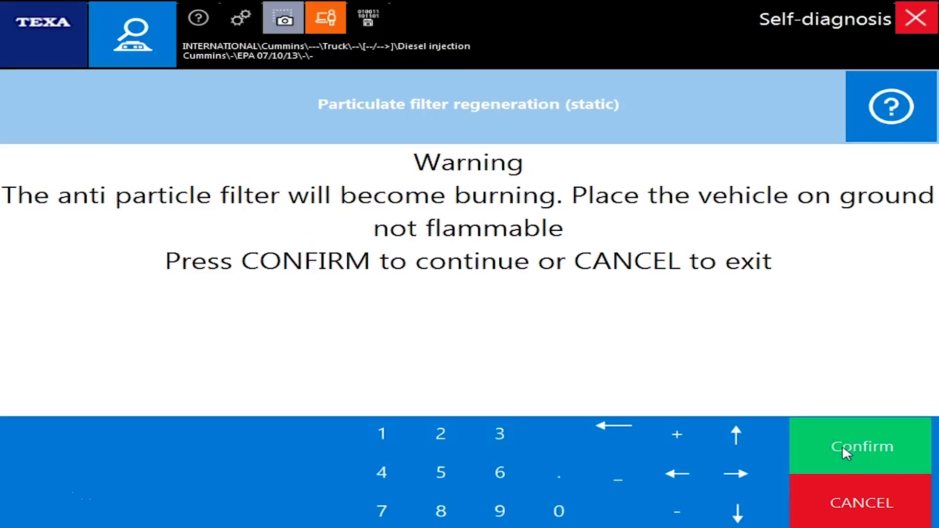
click(842, 445)
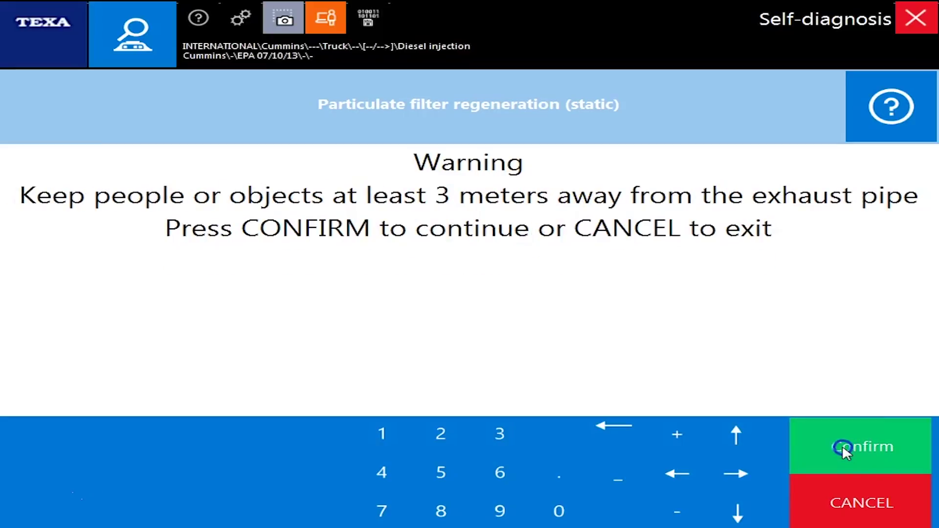
click(842, 445)
click(843, 445)
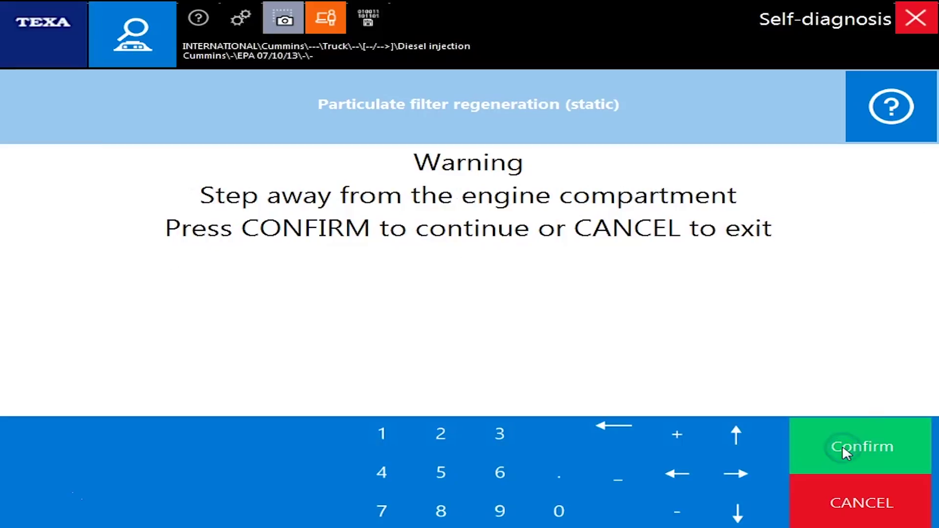
click(842, 444)
click(689, 346)
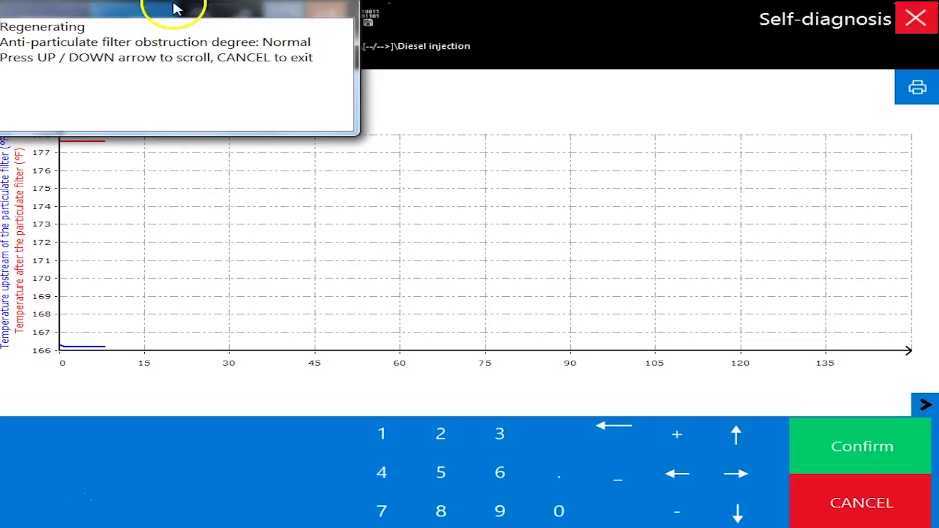
Move the Regenerating message aside and show the live data table (170.9 °F upstream, 178.7 °F after-filter)
drag(176, 8, 490, 16)
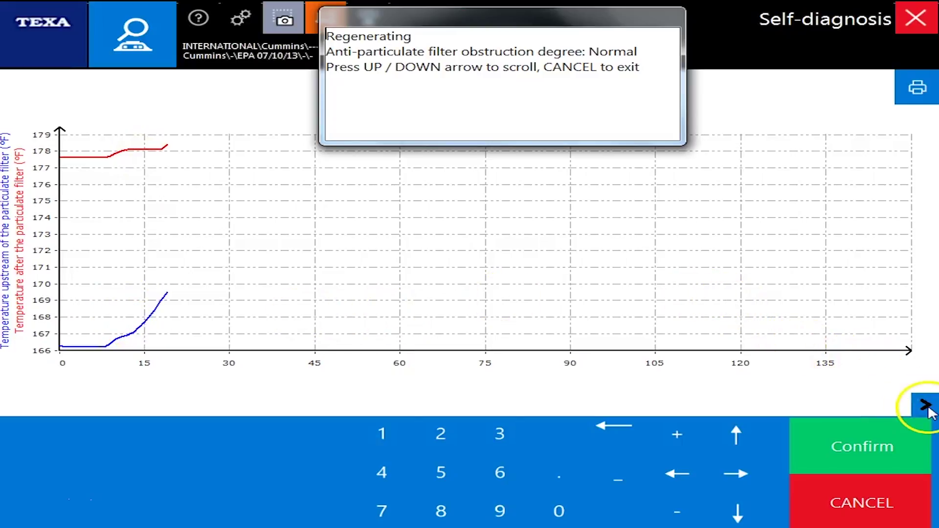
click(926, 406)
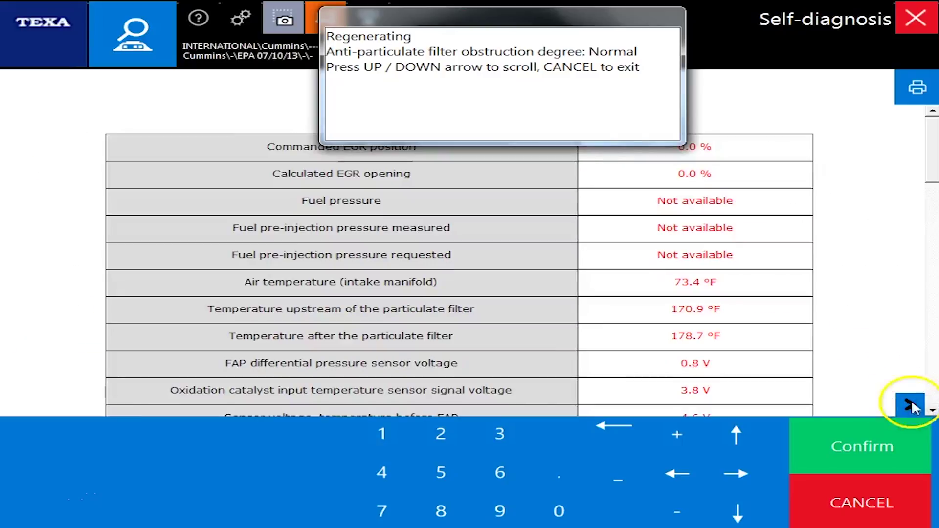
Scroll the live readings down to soot level, then go back to the filter temperature graph
drag(461, 18, 118, 14)
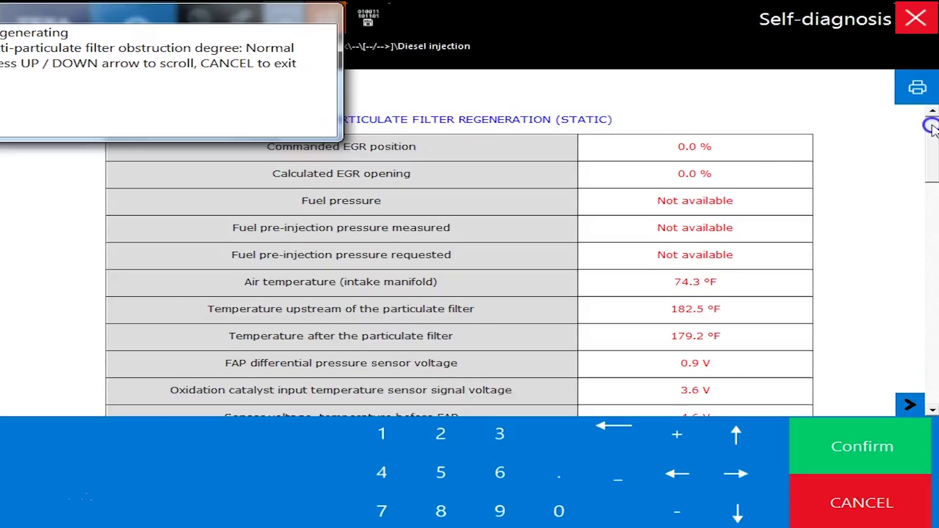
scroll(925, 198, down, 5)
drag(924, 198, 921, 376)
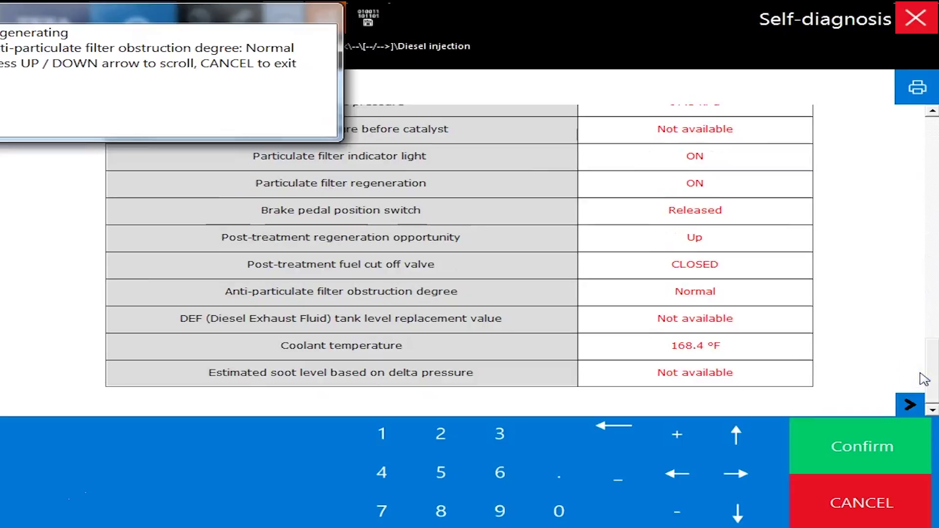
click(910, 405)
click(718, 351)
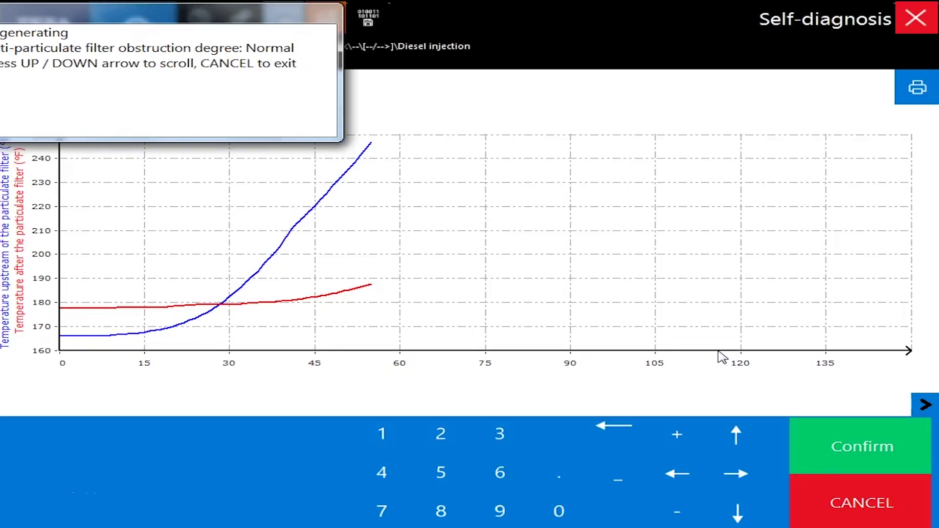
Cancel the static regeneration near 262 °F and drag the post-treatment cooldown Warning fully on screen
click(907, 457)
click(877, 491)
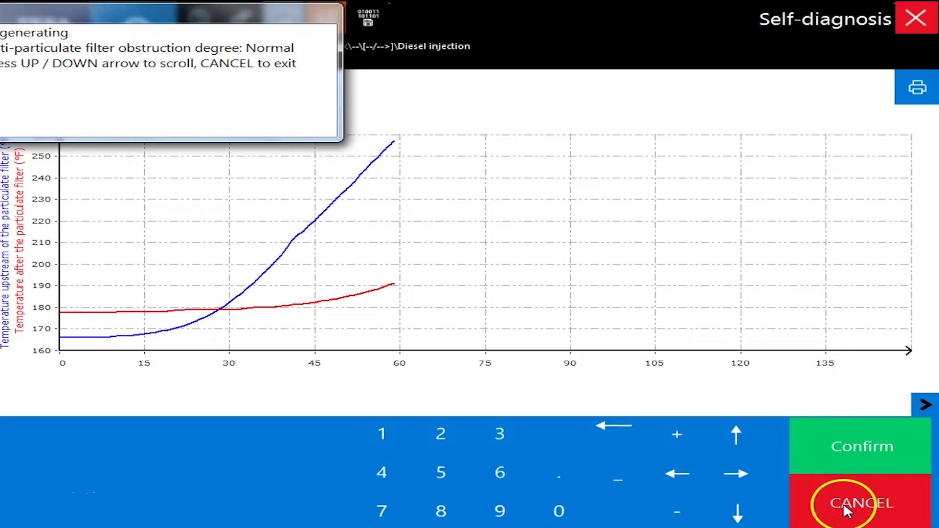
click(723, 437)
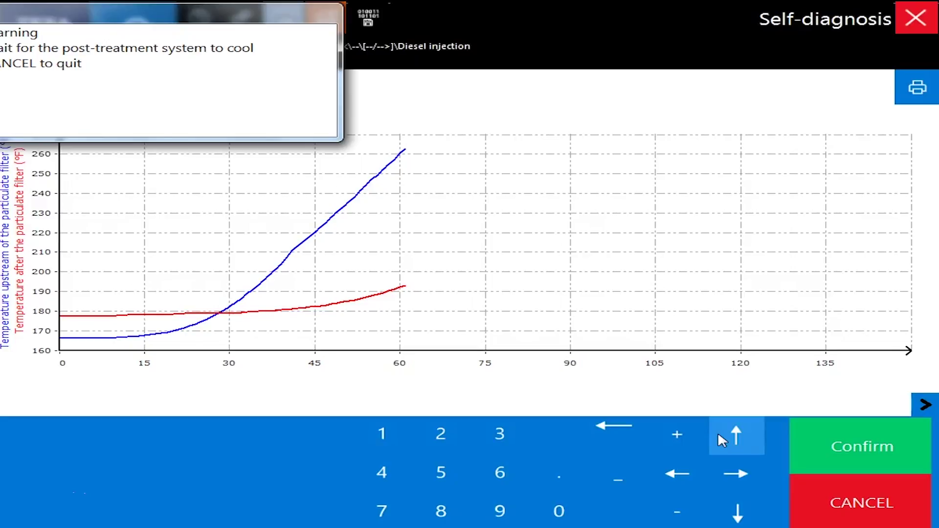
drag(151, 17, 205, 55)
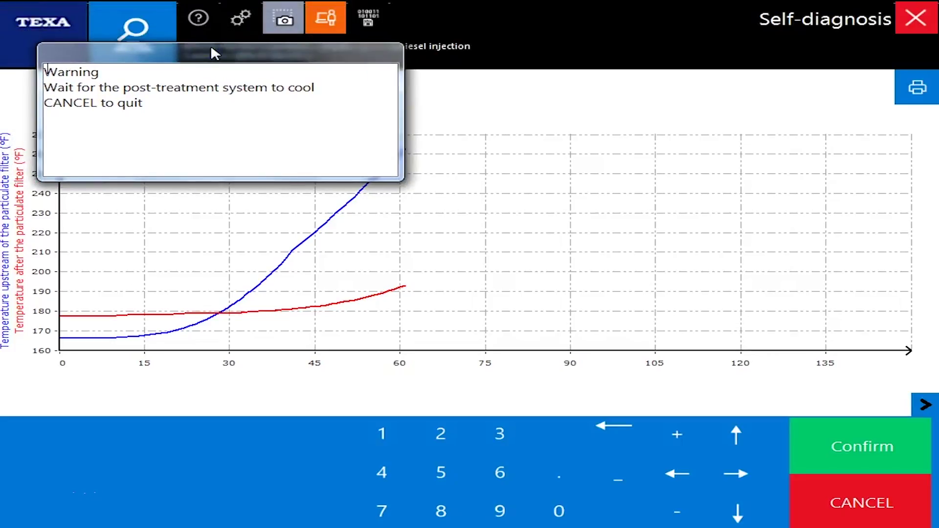